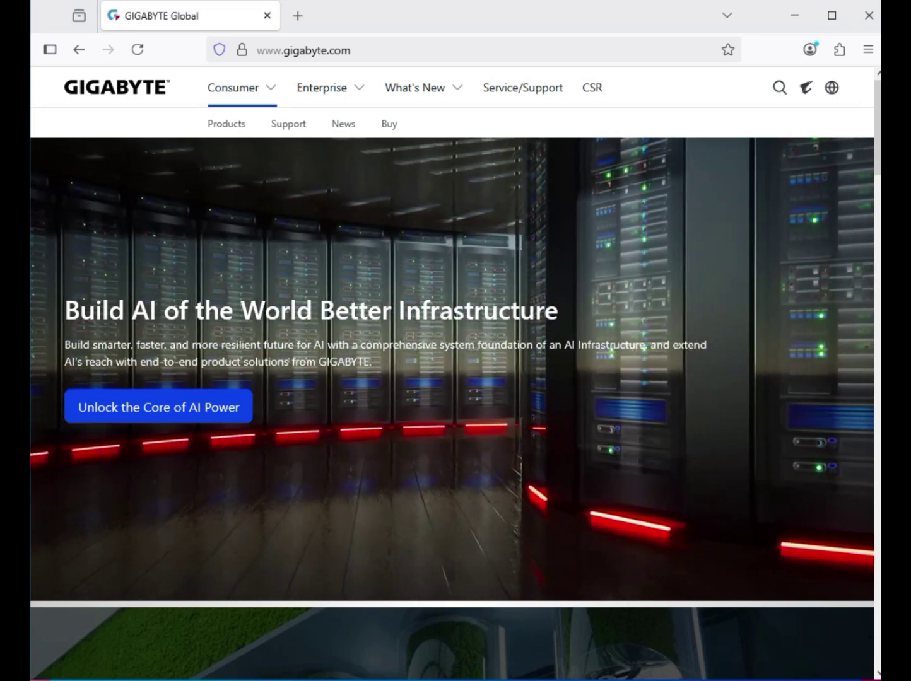
{"action": "key", "text": "ctrl+l"}
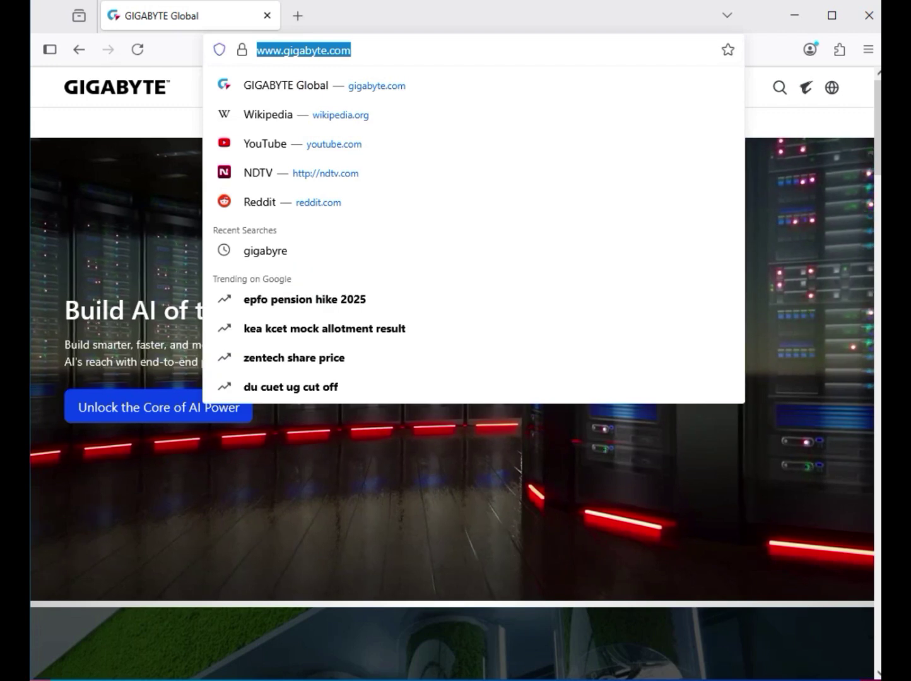
{"action": "left_click", "coordinate": [392, 50]}
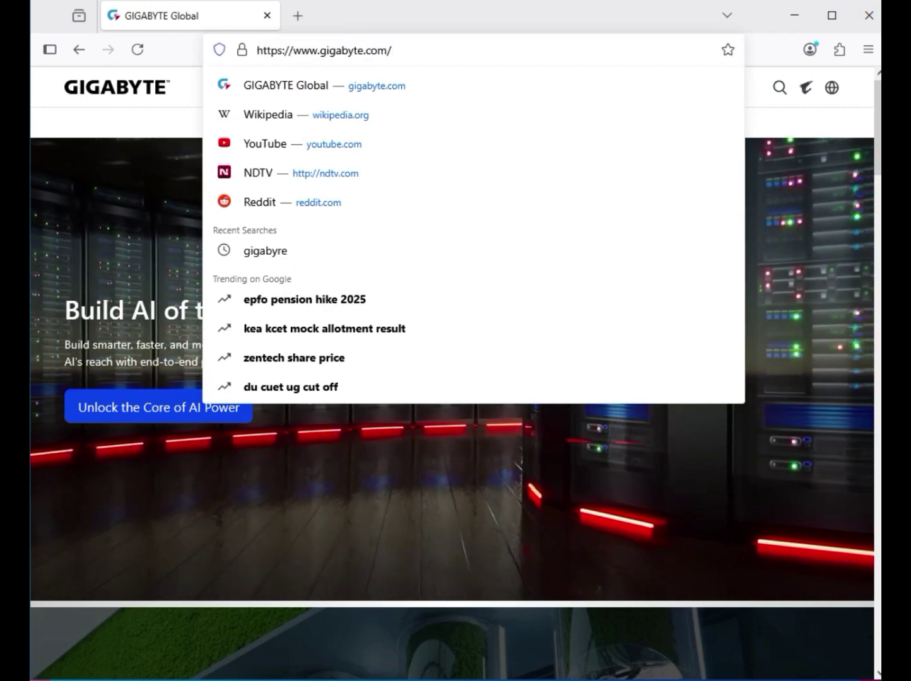
{"action": "left_click_drag", "start_coordinate": [291, 50], "coordinate": [391, 50]}
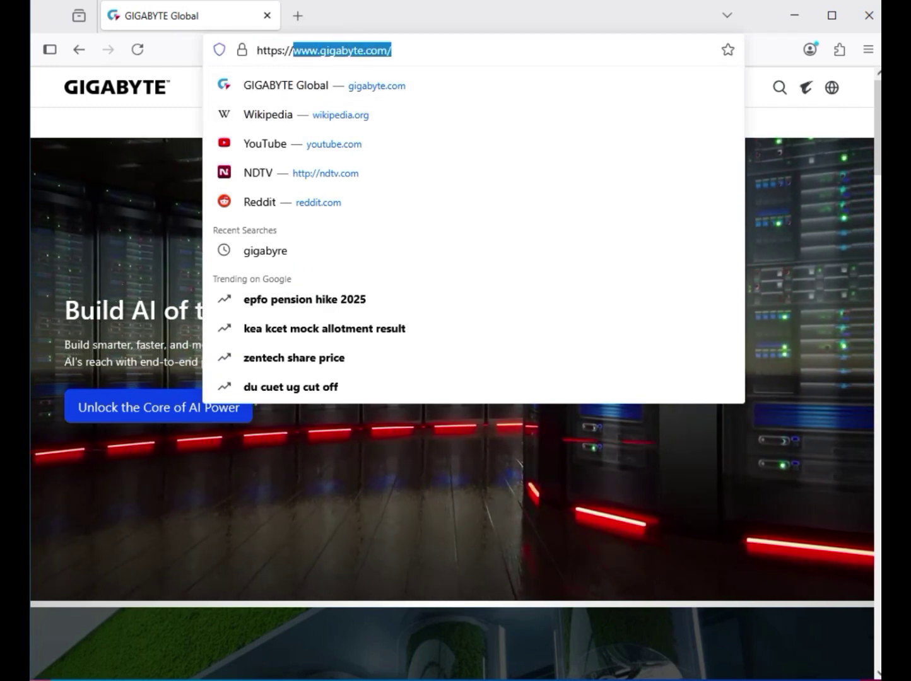
{"action": "key", "text": "Escape"}
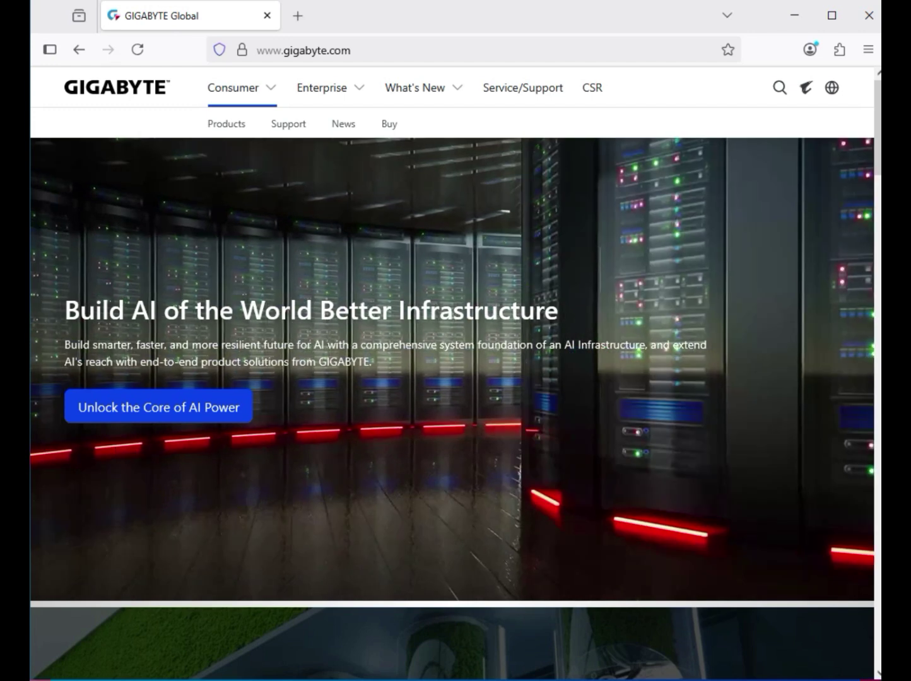
Step: Search the GIGABYTE site for "B850 AORUS ELITE WIFI7" and open the rev. 1.x motherboard from the product results
{"action": "left_click", "coordinate": [780, 87]}
{"action": "type", "text": "B850 AORUS ELITE WIFI7"}
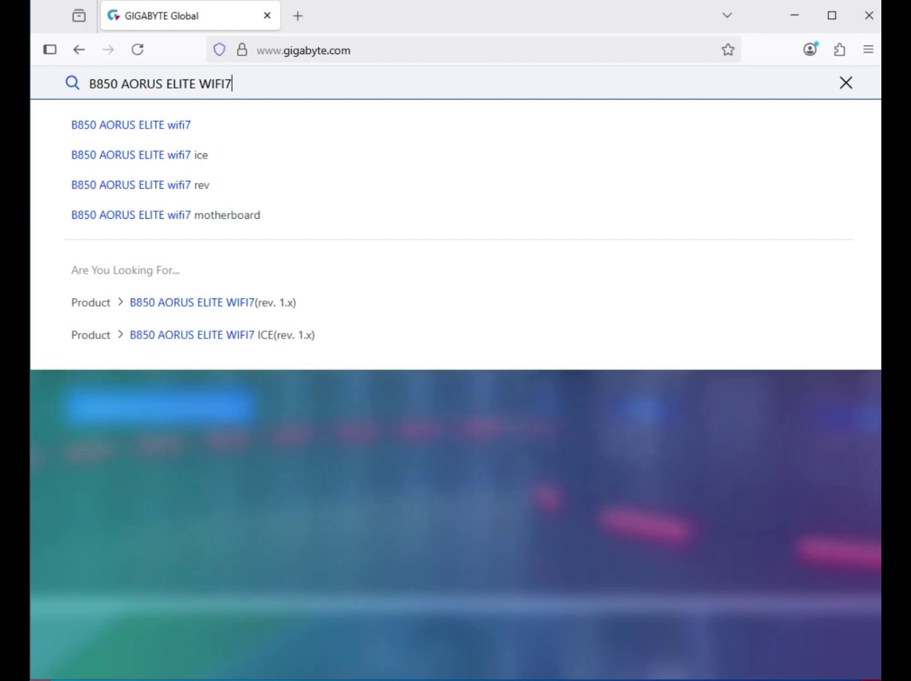
{"action": "key", "text": "Return"}
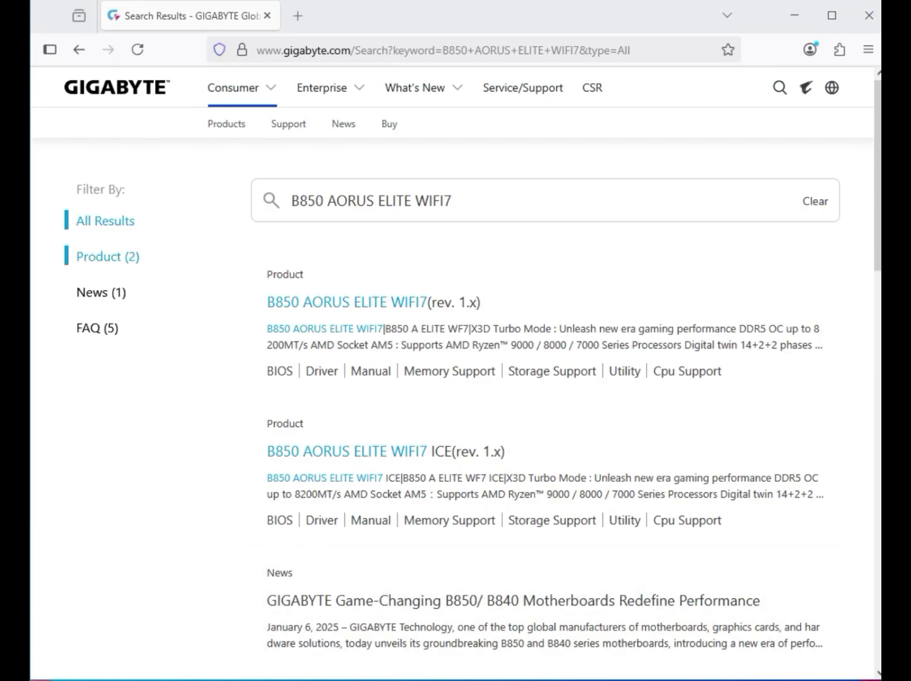
{"action": "left_click", "coordinate": [107, 257]}
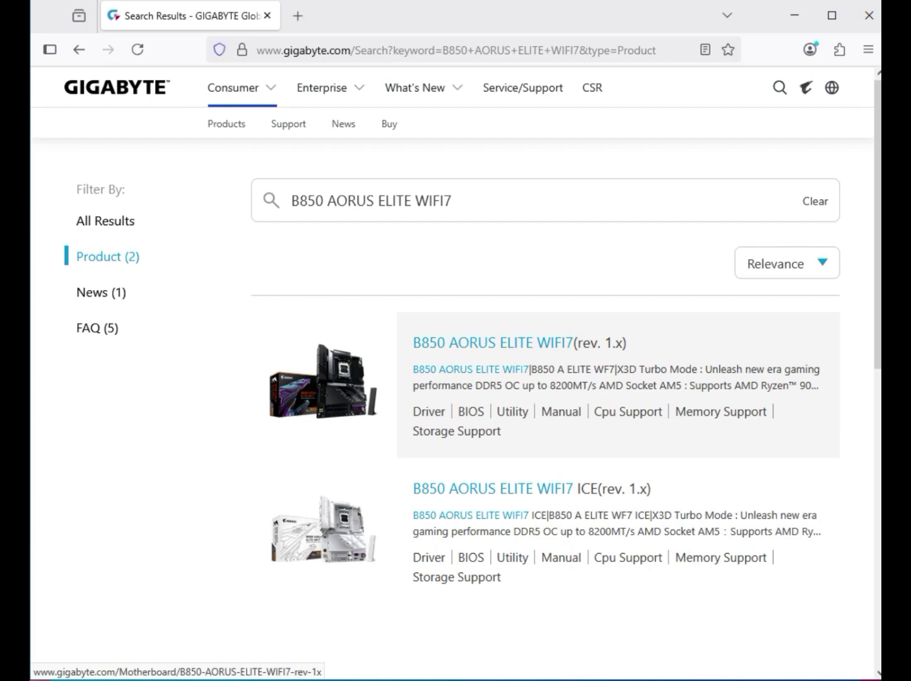
{"action": "left_click", "coordinate": [323, 380]}
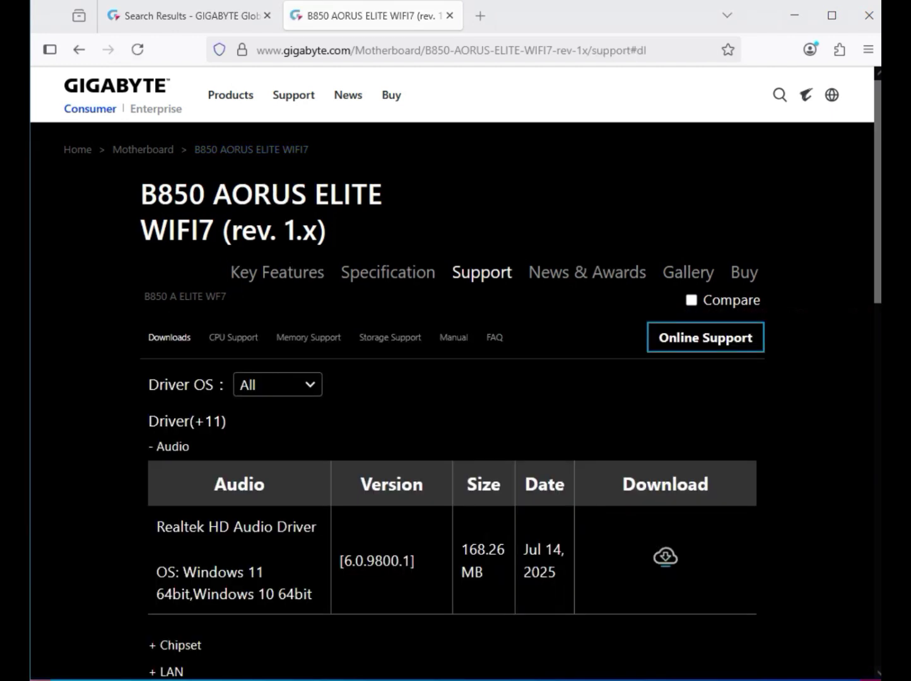
Step: Set the Driver OS on the support downloads page to Windows 11 64bit and download the Realtek HD Audio Driver
{"action": "left_click", "coordinate": [278, 385]}
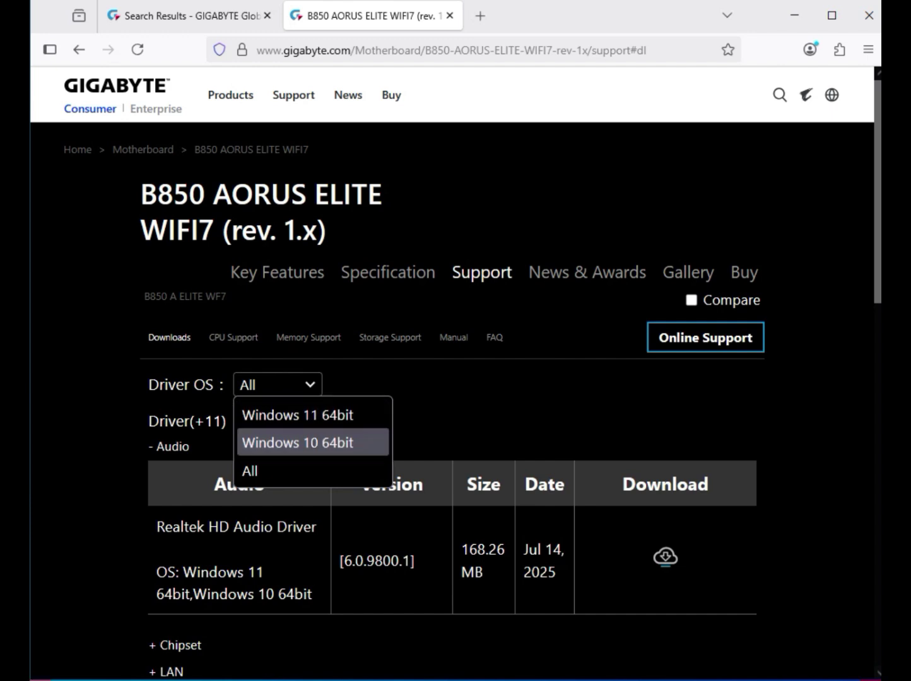
{"action": "left_click", "coordinate": [297, 416]}
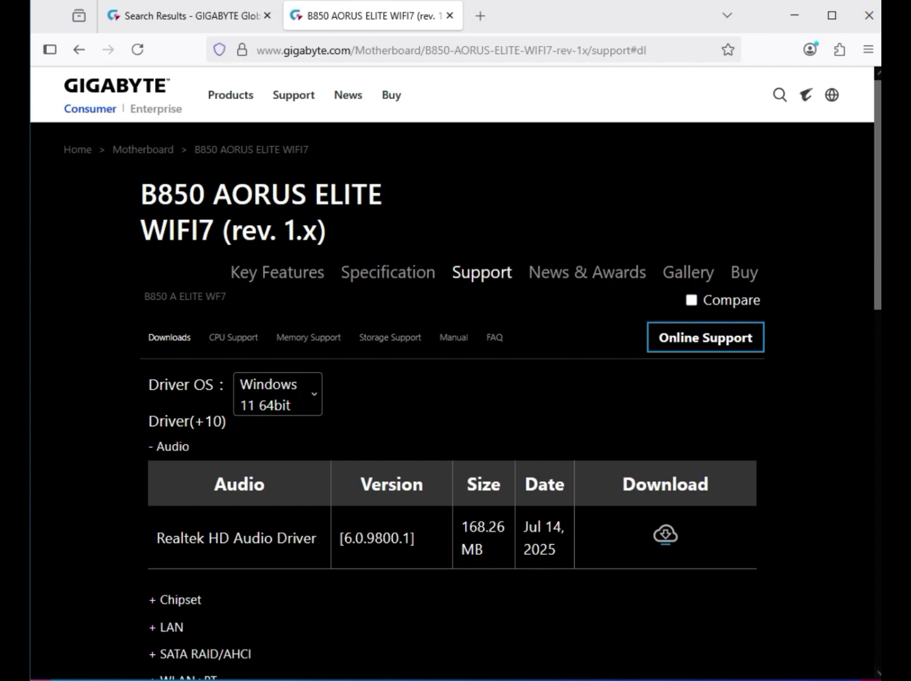
{"action": "left_click_drag", "start_coordinate": [206, 538], "coordinate": [321, 538]}
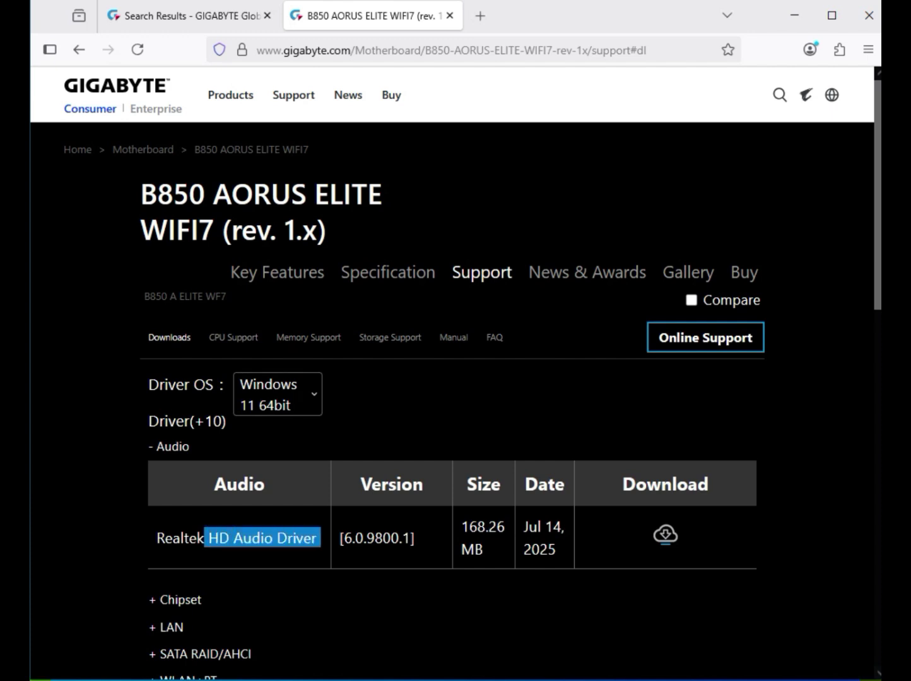
{"action": "left_click", "coordinate": [666, 535]}
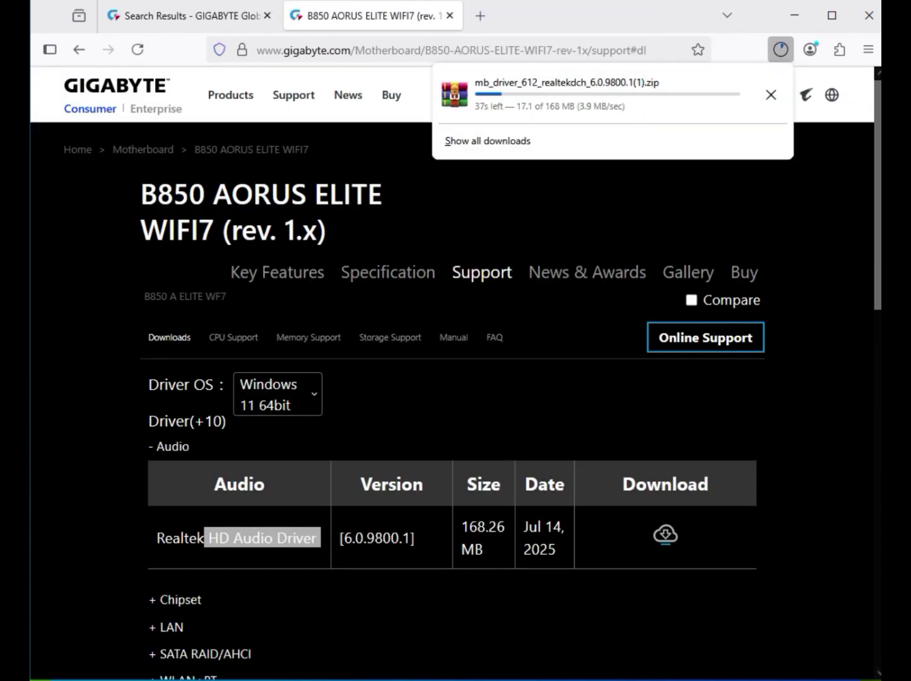
{"action": "scroll", "coordinate": [455, 379], "scroll_direction": "down", "scroll_amount": 10}
{"action": "left_click", "coordinate": [175, 429]}
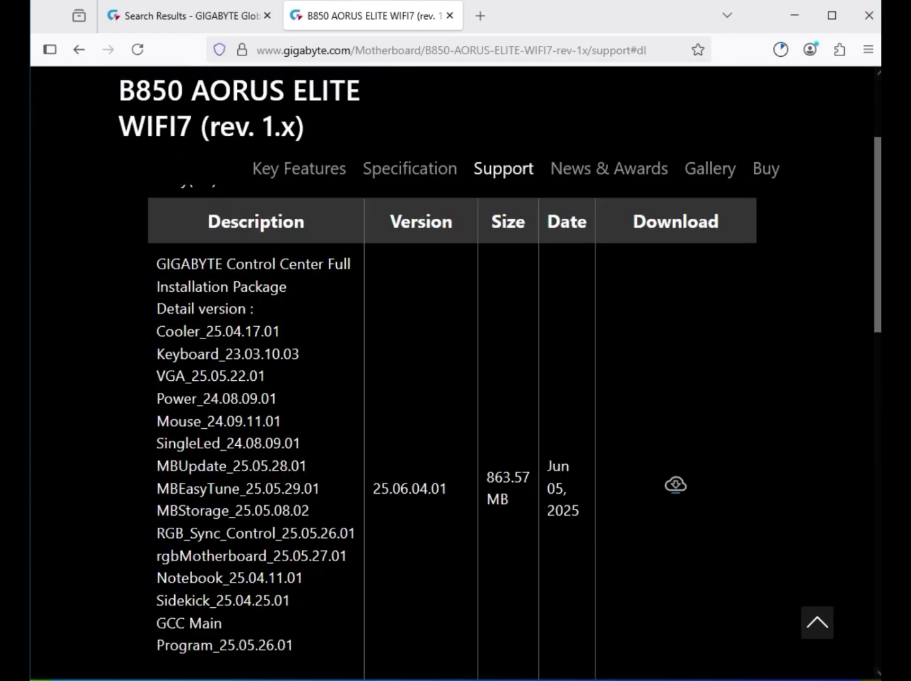
{"action": "scroll", "coordinate": [178, 449], "scroll_direction": "up", "scroll_amount": 5}
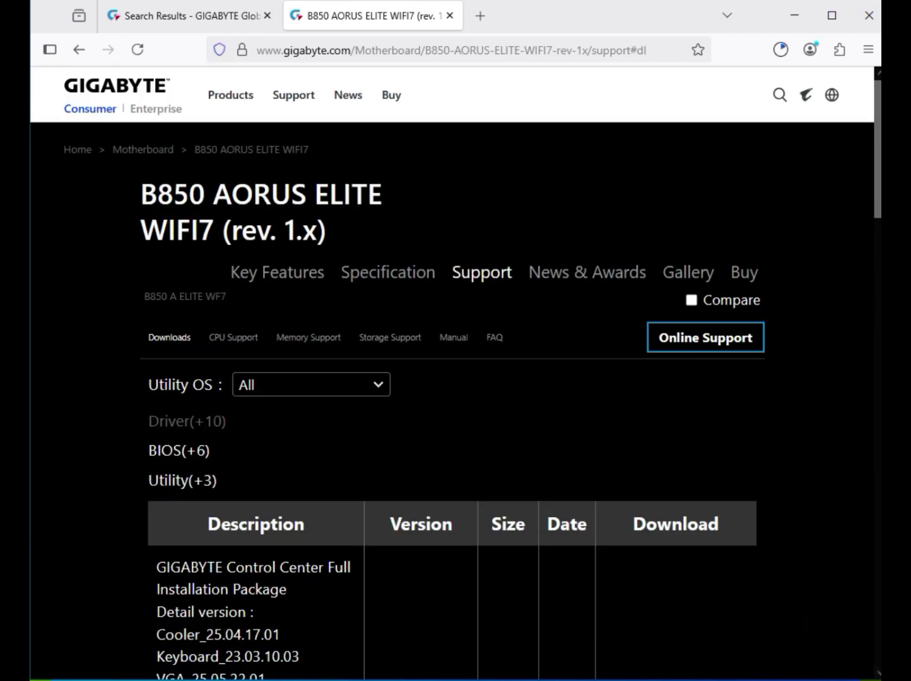
{"action": "left_click", "coordinate": [186, 421]}
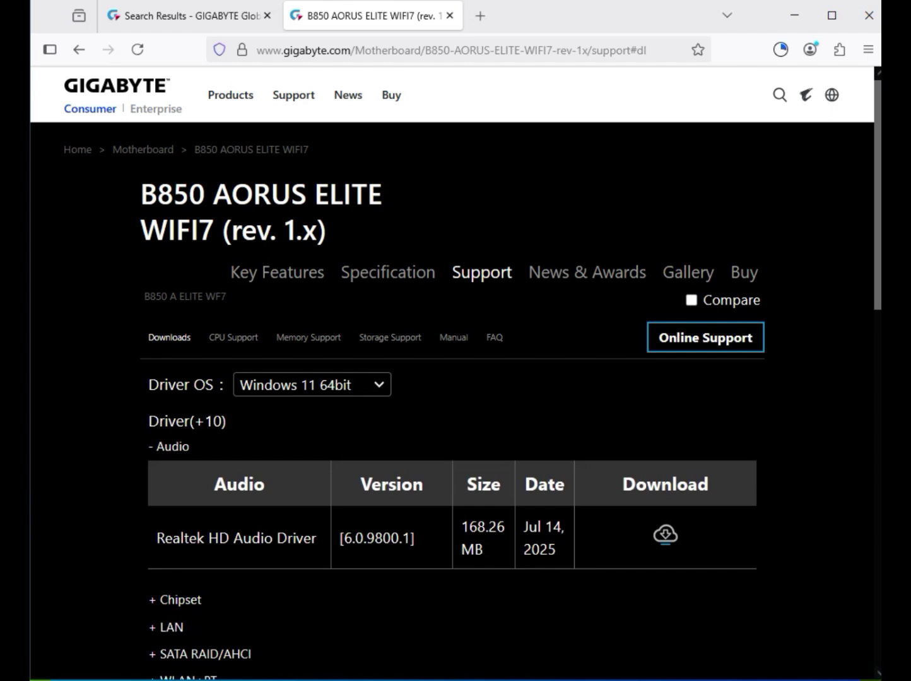
Step: Expand the Chipset driver category and download the AMD Chipset Driver
{"action": "left_click", "coordinate": [180, 601]}
{"action": "scroll", "coordinate": [454, 404], "scroll_direction": "down", "scroll_amount": 1}
{"action": "left_click_drag", "start_coordinate": [157, 493], "coordinate": [290, 493]}
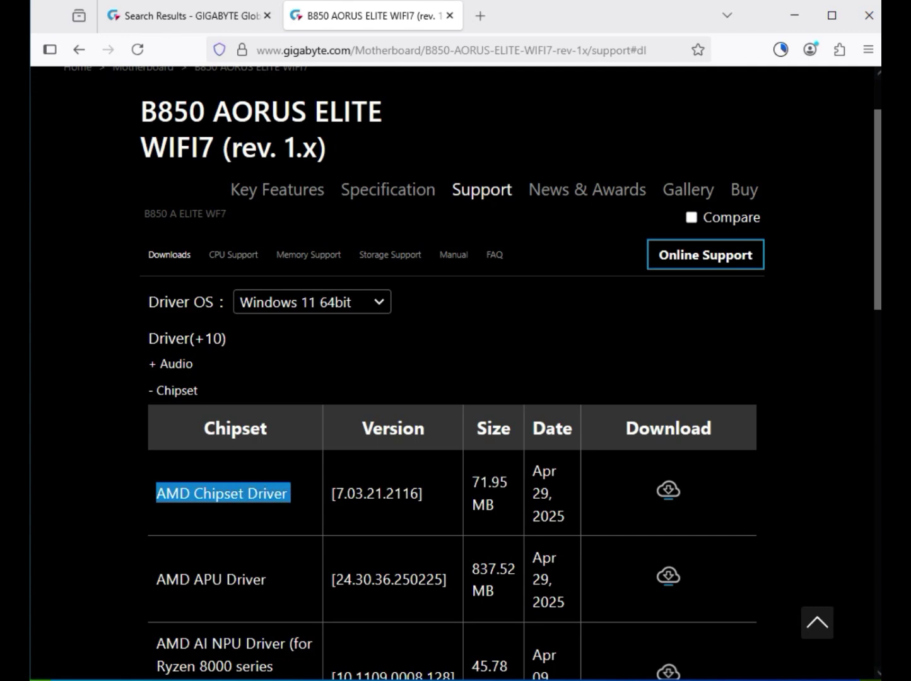
{"action": "left_click", "coordinate": [669, 490]}
Step: Expand the LAN driver category and download the Realtek LAN Driver version 11.24.0318.2025
{"action": "scroll", "coordinate": [455, 379], "scroll_direction": "down", "scroll_amount": 4}
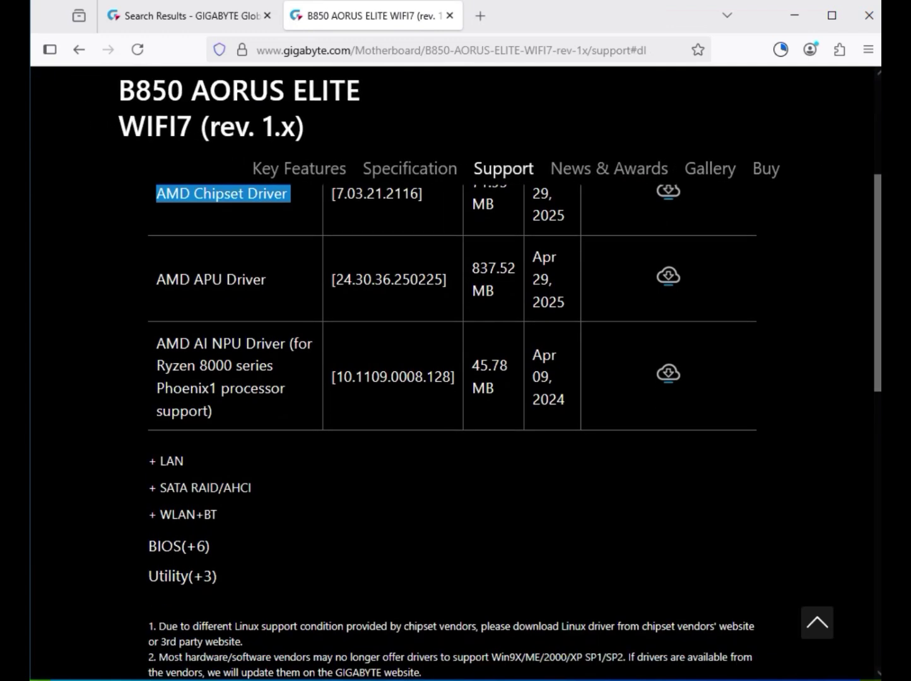
{"action": "left_click", "coordinate": [168, 462]}
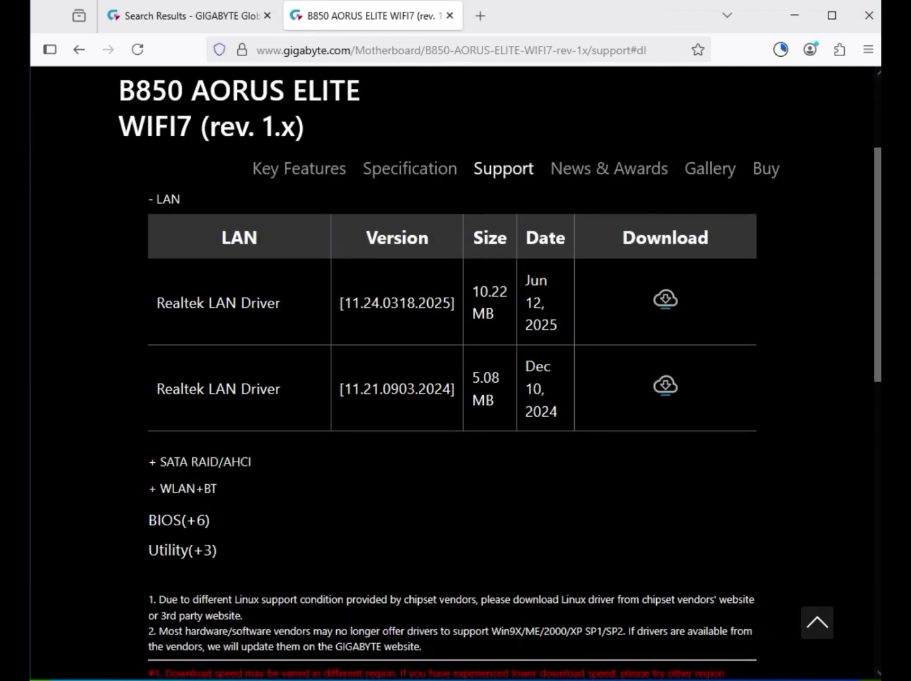
{"action": "left_click_drag", "start_coordinate": [164, 303], "coordinate": [285, 303]}
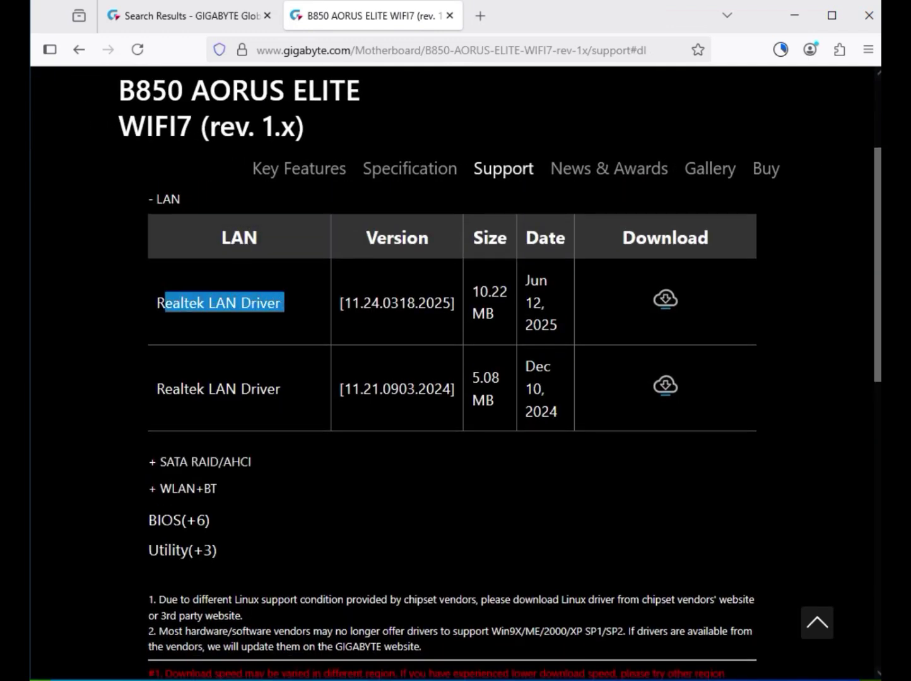
{"action": "left_click", "coordinate": [666, 299]}
Step: Expand the WLAN+BT category and download both the Realtek WIFI Driver and the Realtek Bluetooth driver
{"action": "left_click", "coordinate": [187, 488]}
{"action": "left_click_drag", "start_coordinate": [208, 356], "coordinate": [262, 356]}
{"action": "left_click_drag", "start_coordinate": [208, 442], "coordinate": [310, 443]}
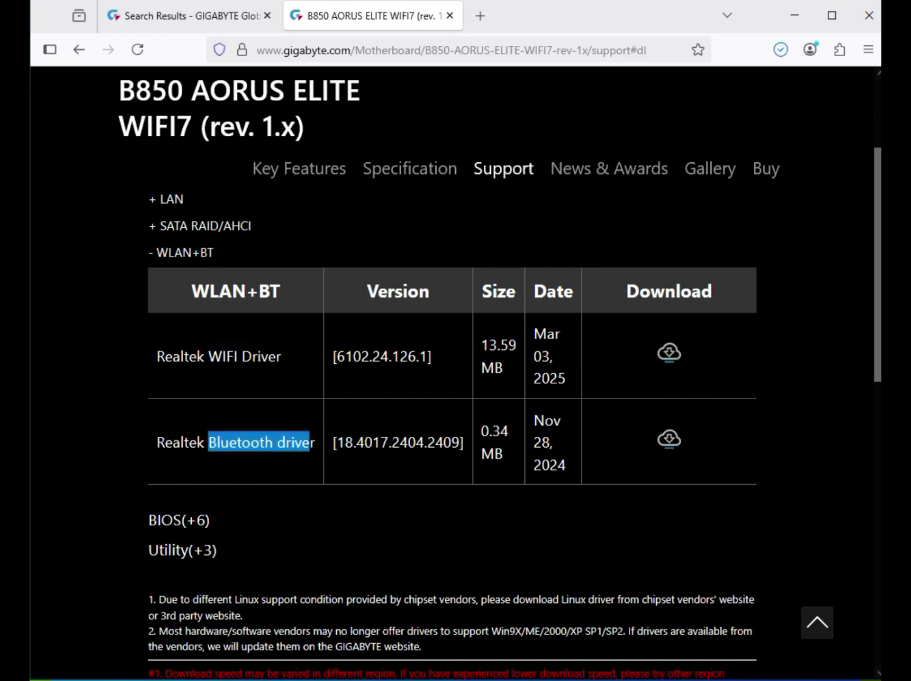
{"action": "left_click", "coordinate": [669, 353]}
{"action": "left_click", "coordinate": [669, 438]}
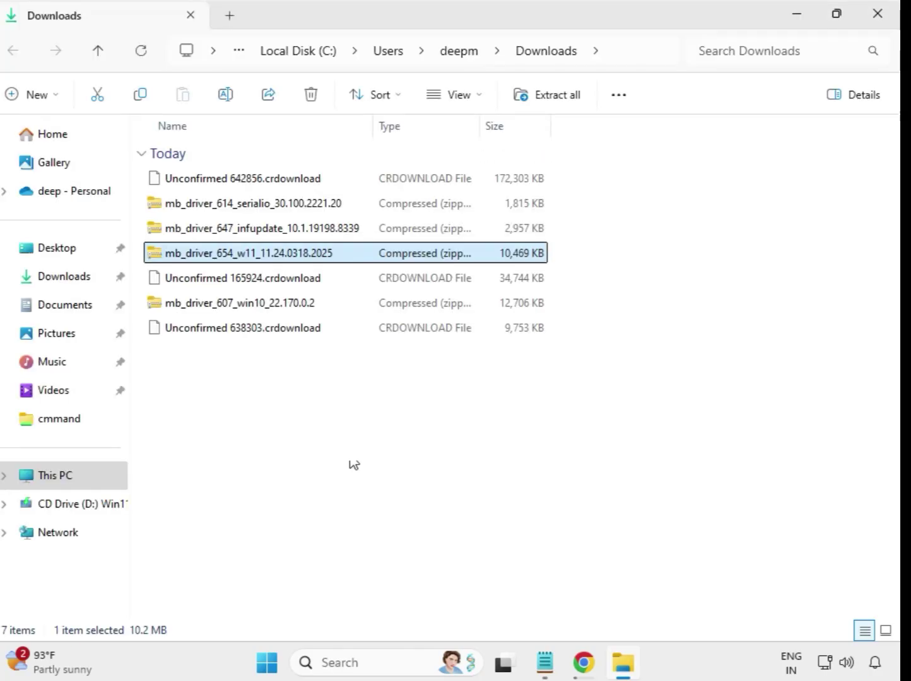
Step: In File Explorer's Downloads folder, extract the mb_driver_614_serialio_30.100.2221.20 archive to its default folder and close the extracted folder's window
{"action": "left_click_drag", "start_coordinate": [332, 407], "coordinate": [308, 174]}
{"action": "left_click", "coordinate": [505, 430]}
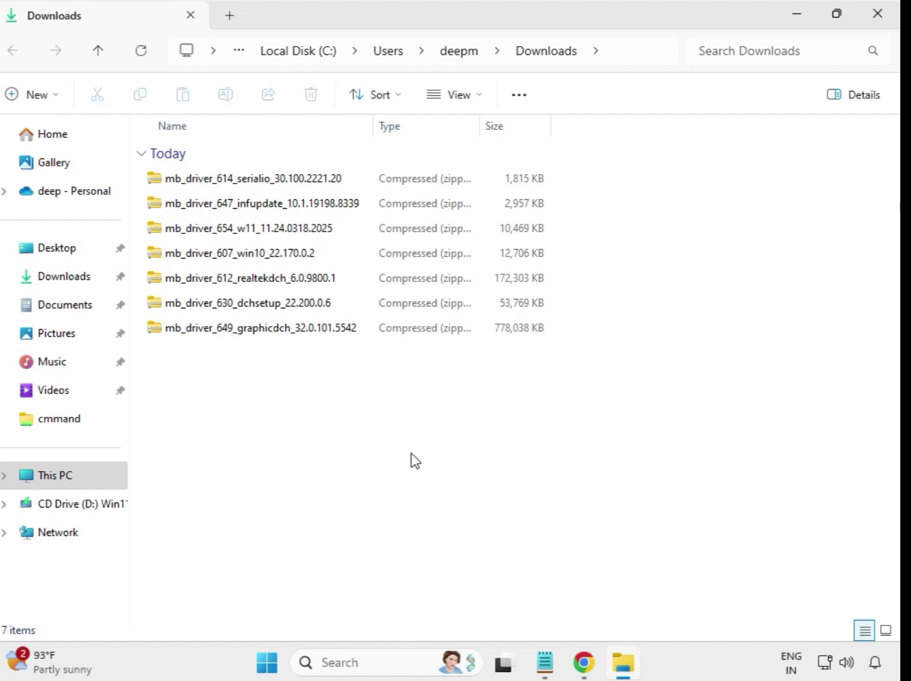
{"action": "left_click", "coordinate": [235, 183]}
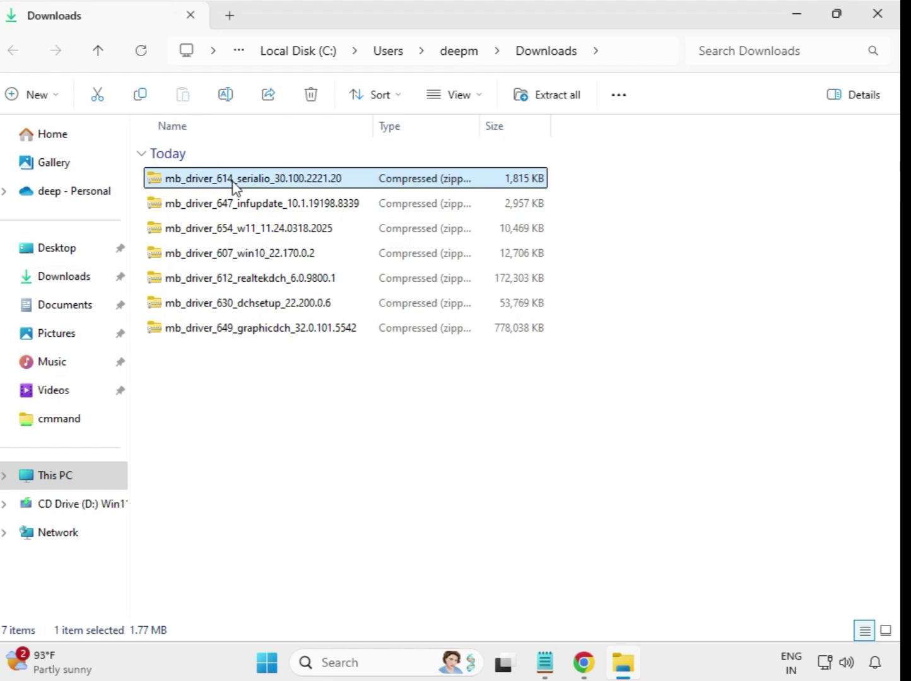
{"action": "right_click", "coordinate": [235, 186]}
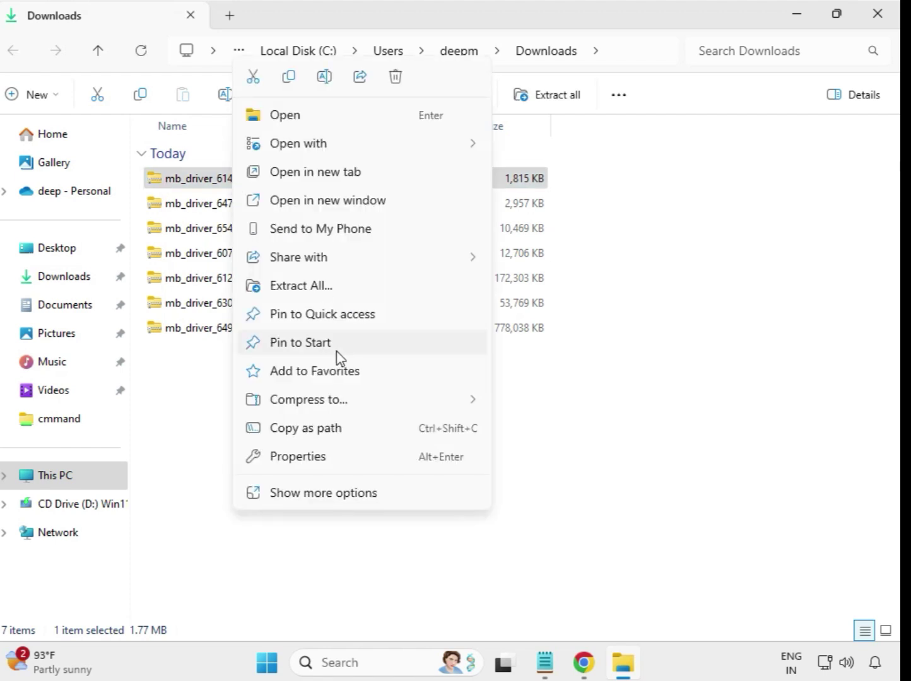
{"action": "left_click", "coordinate": [306, 286]}
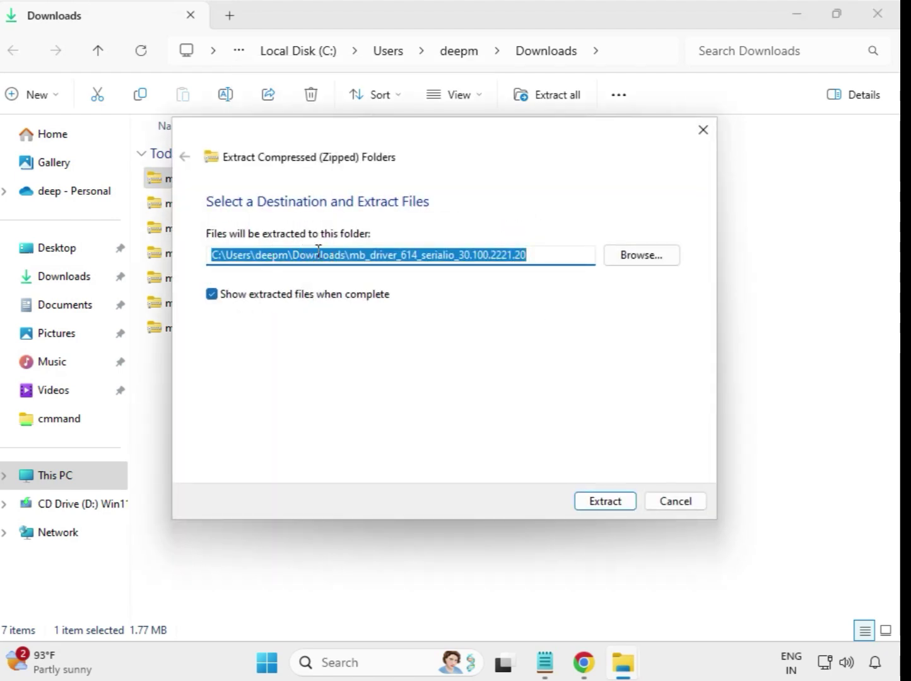
{"action": "left_click", "coordinate": [614, 505]}
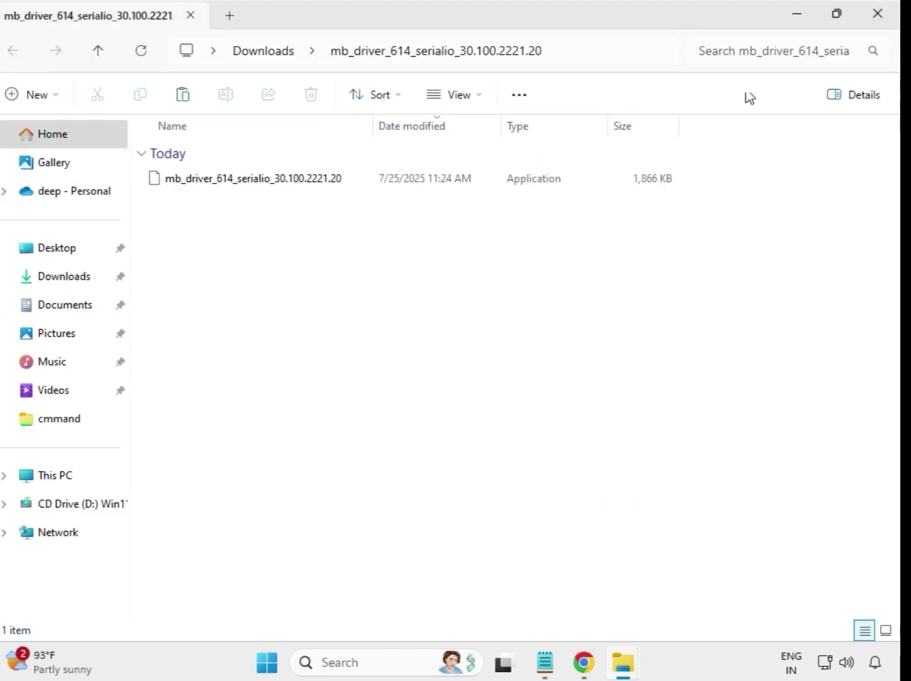
{"action": "left_click", "coordinate": [878, 17]}
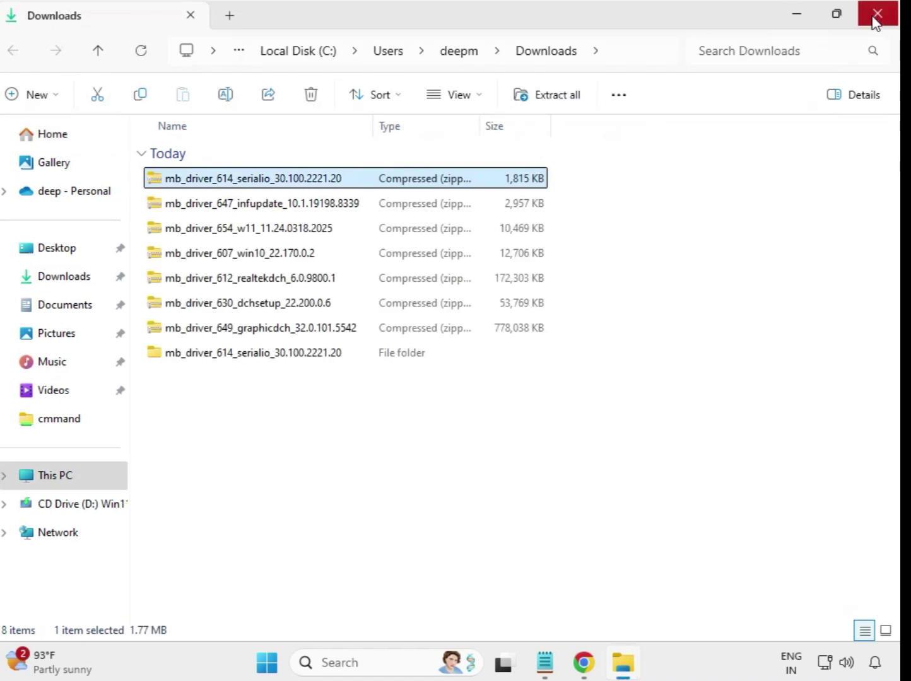
{"action": "left_click", "coordinate": [245, 358]}
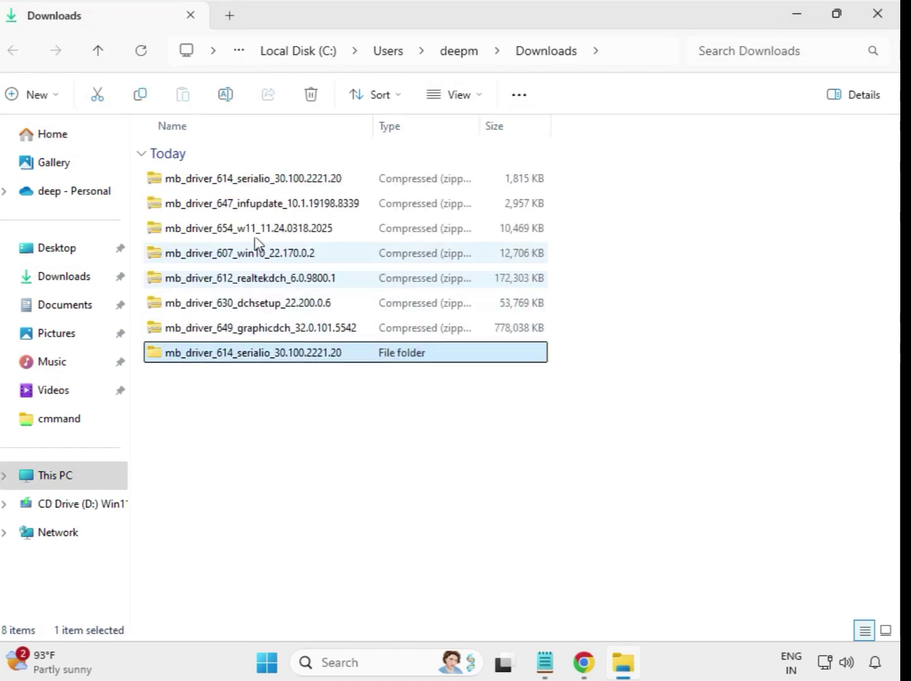
Step: Extract the mb_driver_647_infupdate_10.1.19198.8339 archive to its default folder and close the extracted folder's window
{"action": "left_click", "coordinate": [241, 214]}
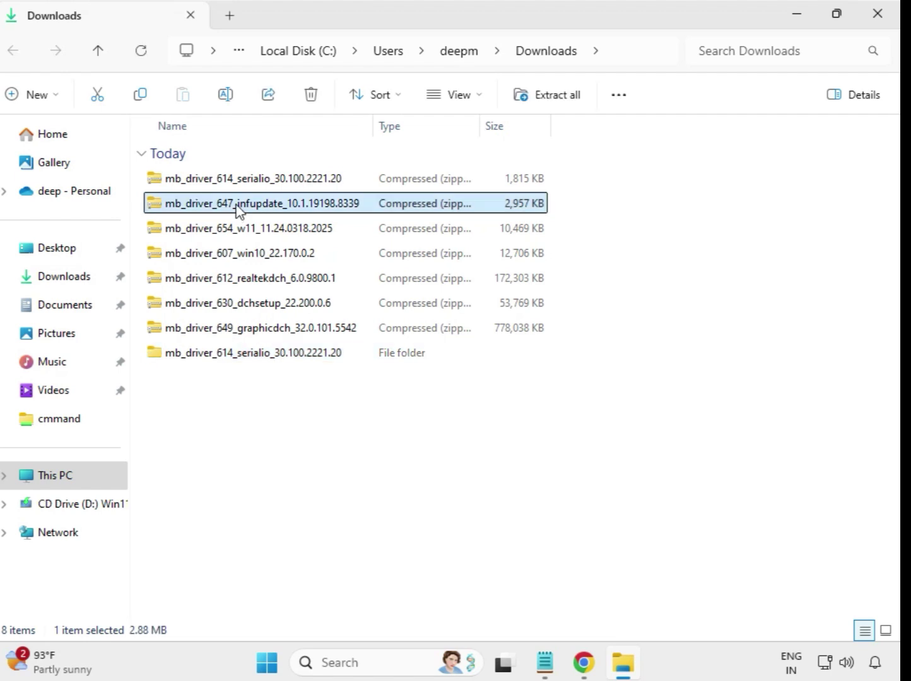
{"action": "right_click", "coordinate": [237, 211]}
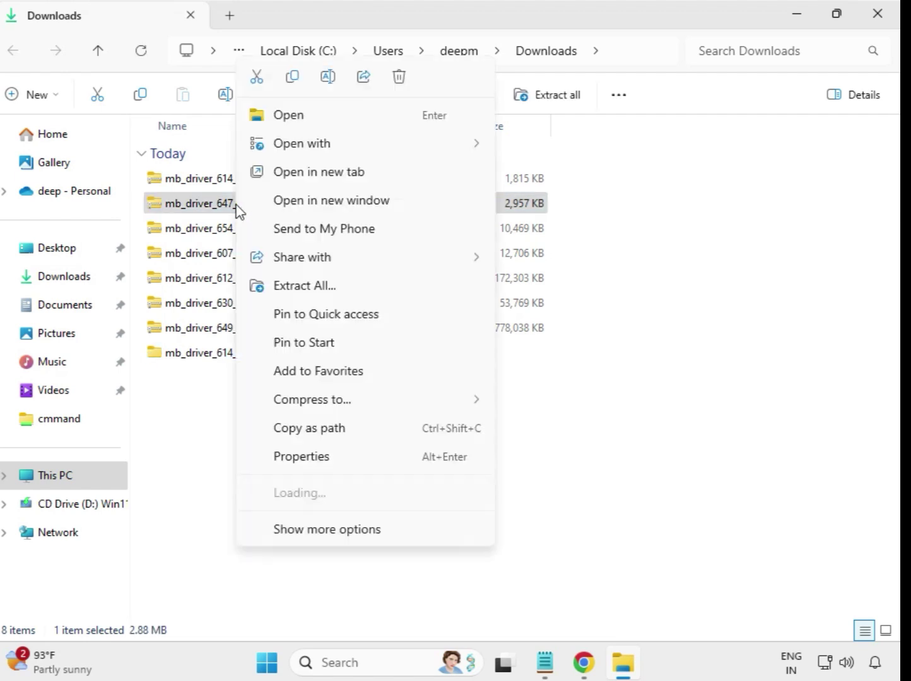
{"action": "left_click", "coordinate": [309, 292]}
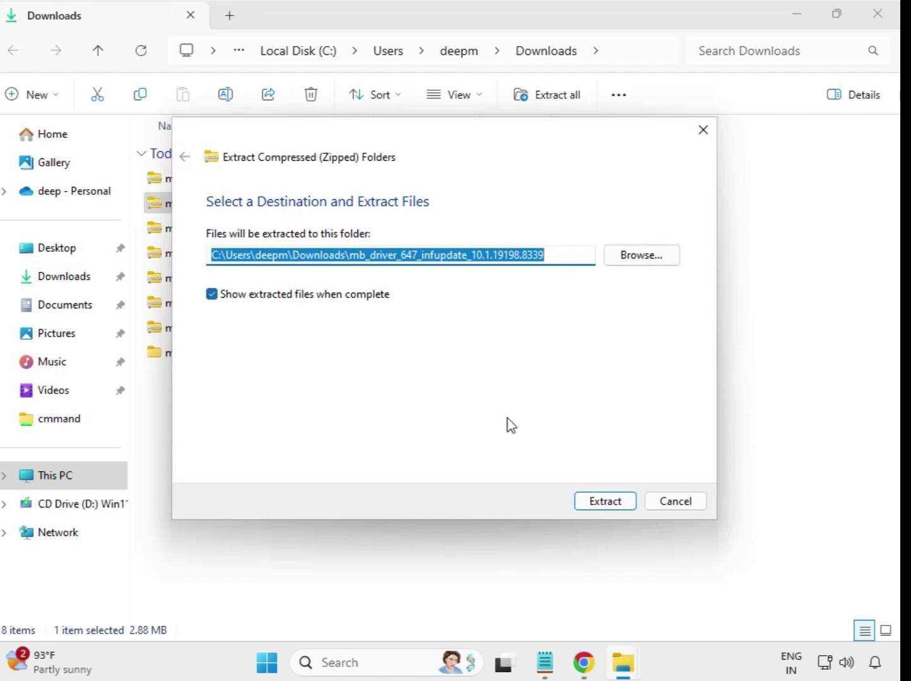
{"action": "left_click", "coordinate": [591, 508]}
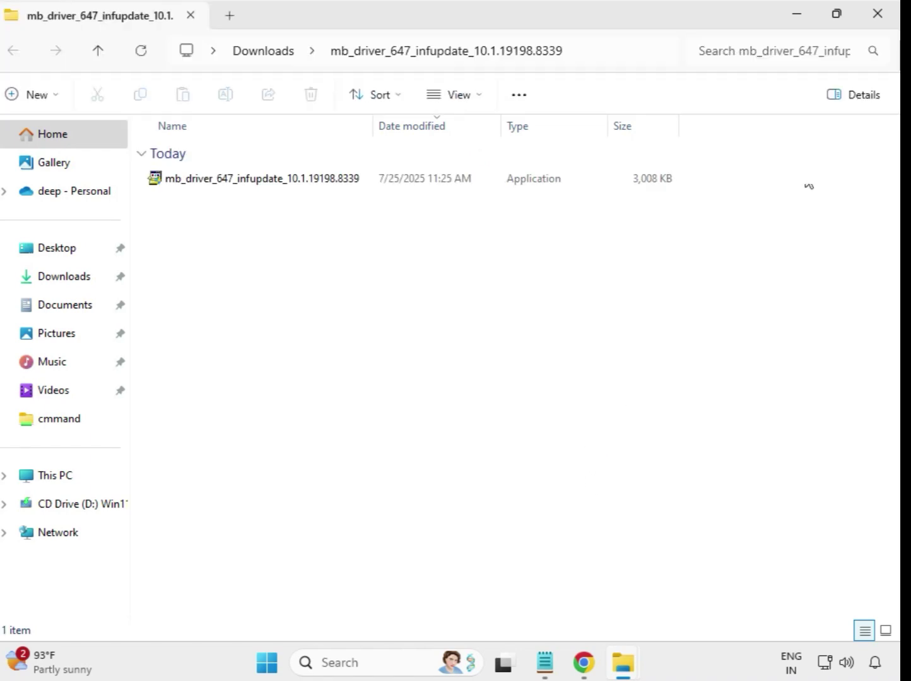
{"action": "left_click", "coordinate": [877, 16]}
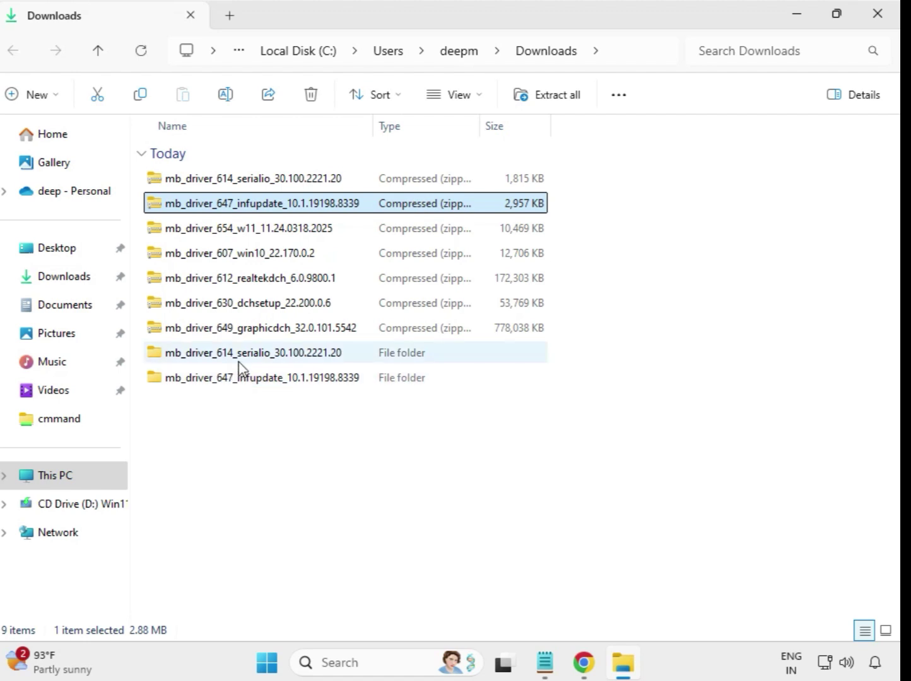
Step: Extract the mb_driver_654_w11_11.24.0318.2025 archive to its default folder and close the extracted folder's window
{"action": "left_click", "coordinate": [232, 231]}
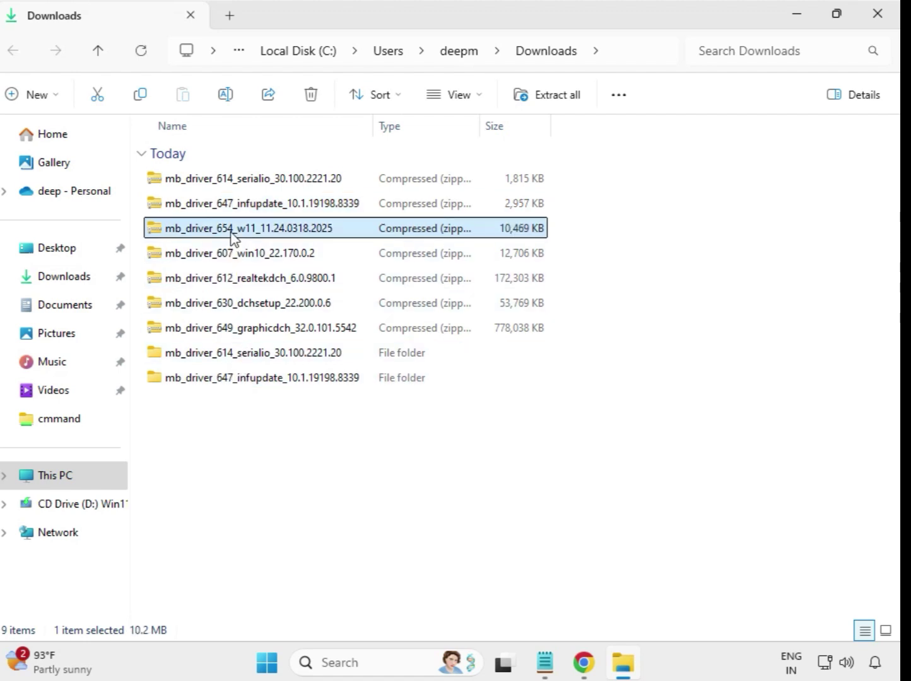
{"action": "right_click", "coordinate": [232, 236]}
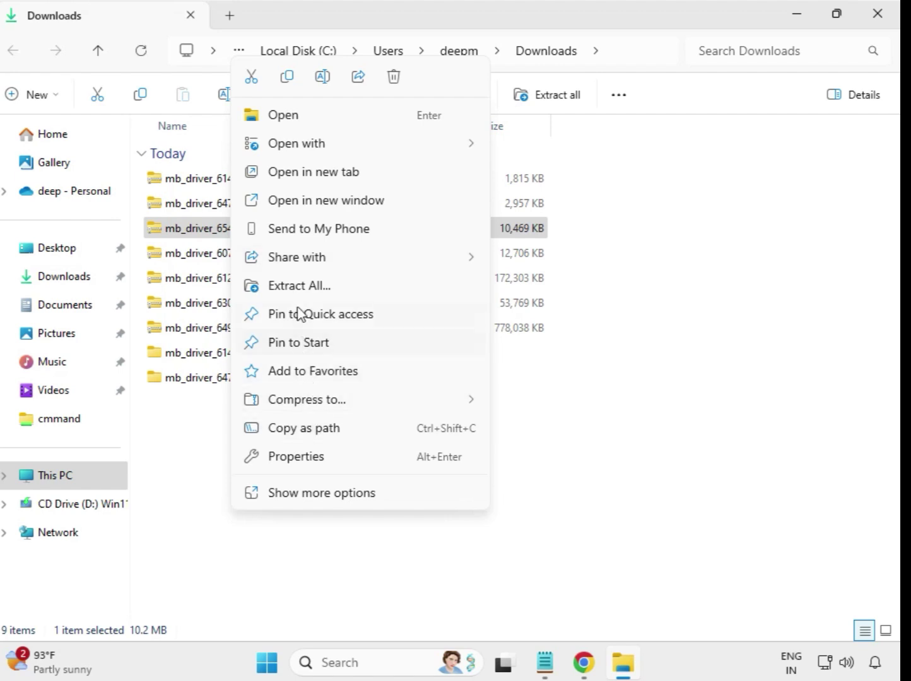
{"action": "left_click", "coordinate": [315, 287]}
{"action": "left_click", "coordinate": [593, 503]}
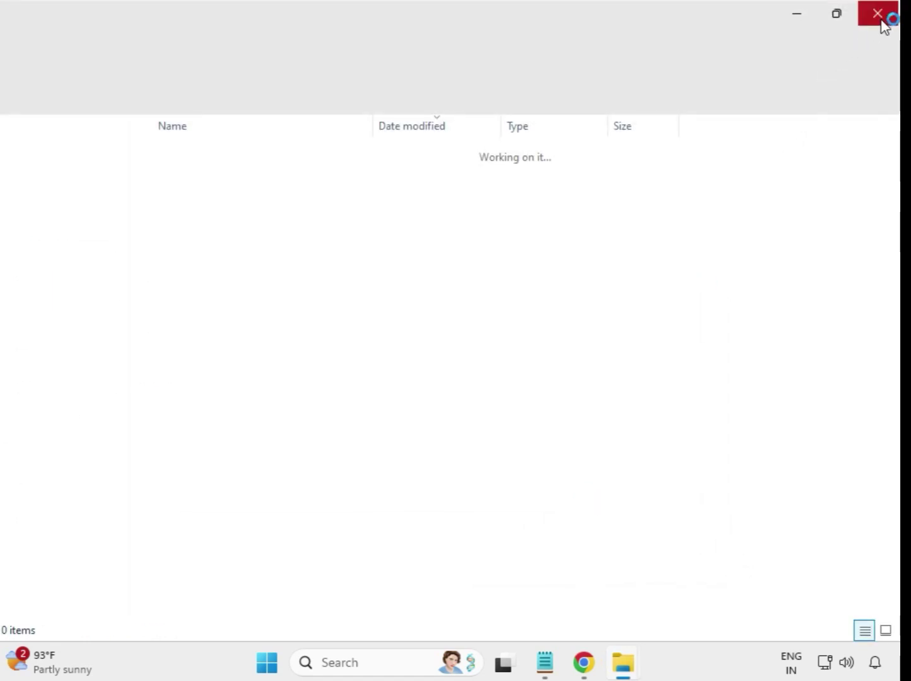
{"action": "left_click", "coordinate": [881, 18]}
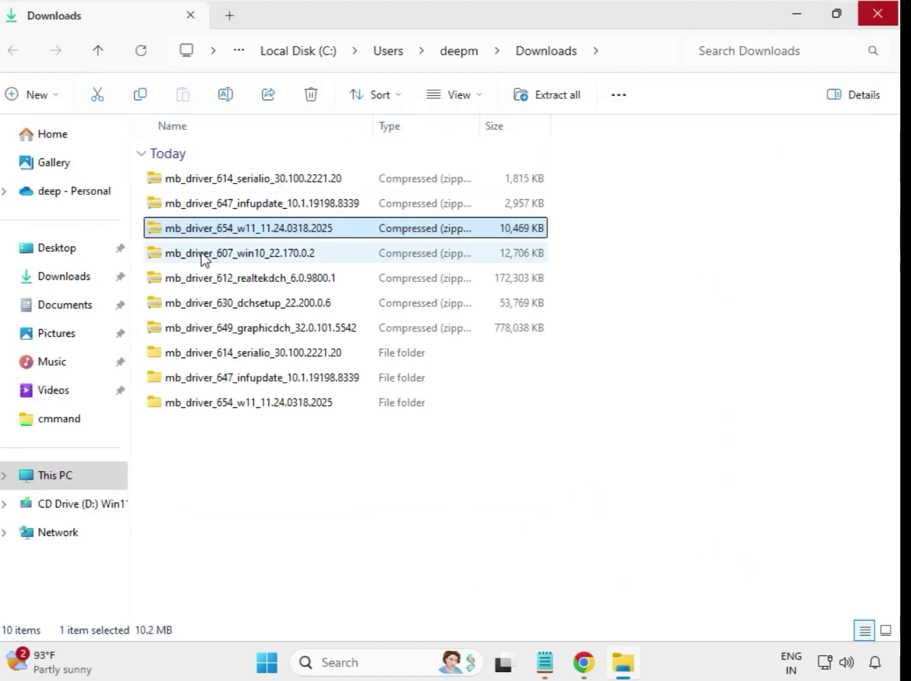
Step: Extract the mb_driver_607_win10_22.170.0.2 archive to its default folder and close the extracted folder's window
{"action": "left_click", "coordinate": [205, 257]}
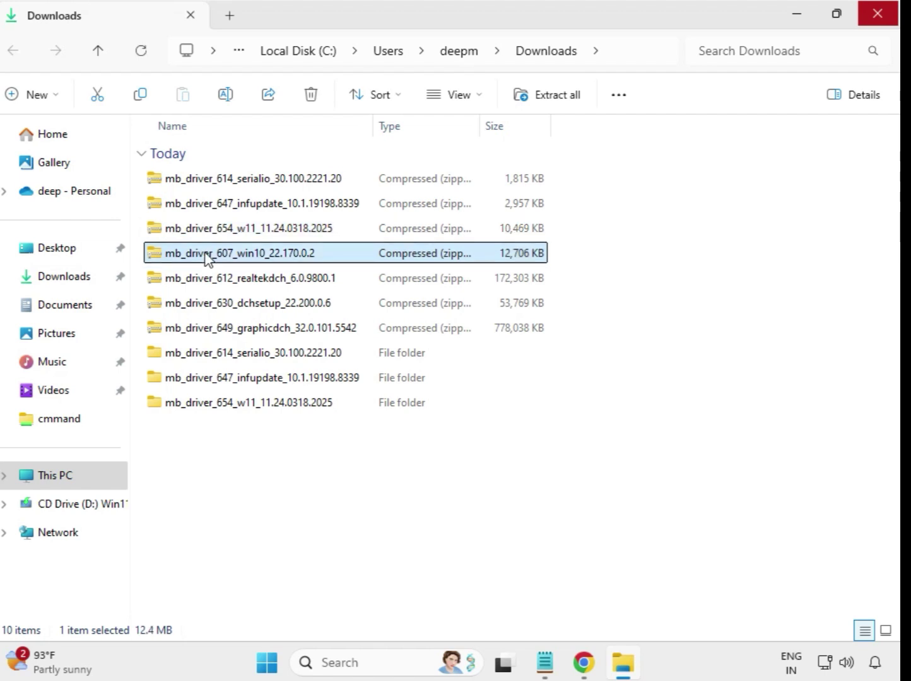
{"action": "right_click", "coordinate": [206, 258]}
{"action": "left_click", "coordinate": [280, 287]}
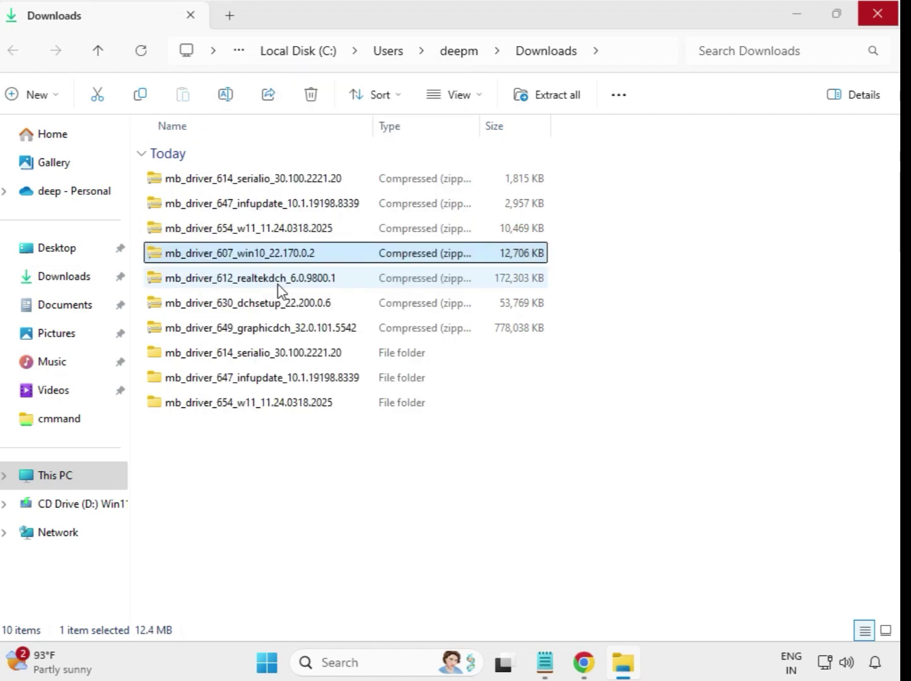
{"action": "left_click", "coordinate": [615, 505]}
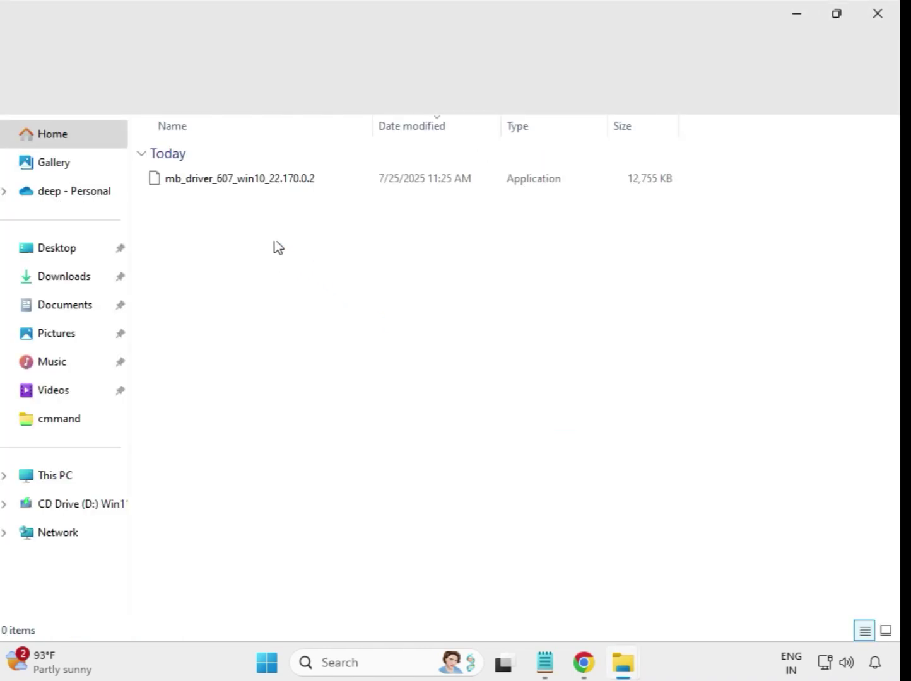
{"action": "left_click", "coordinate": [889, 10]}
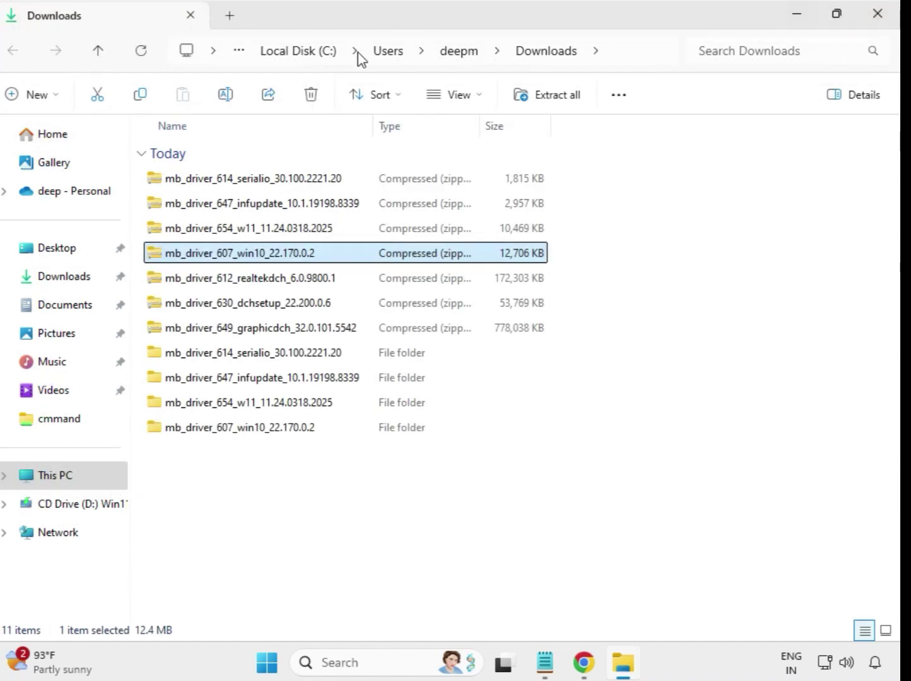
Step: Extract the mb_driver_612_realtekdch_6.0.9800.1 archive to its default folder and close the extracted folder's window
{"action": "left_click", "coordinate": [257, 284]}
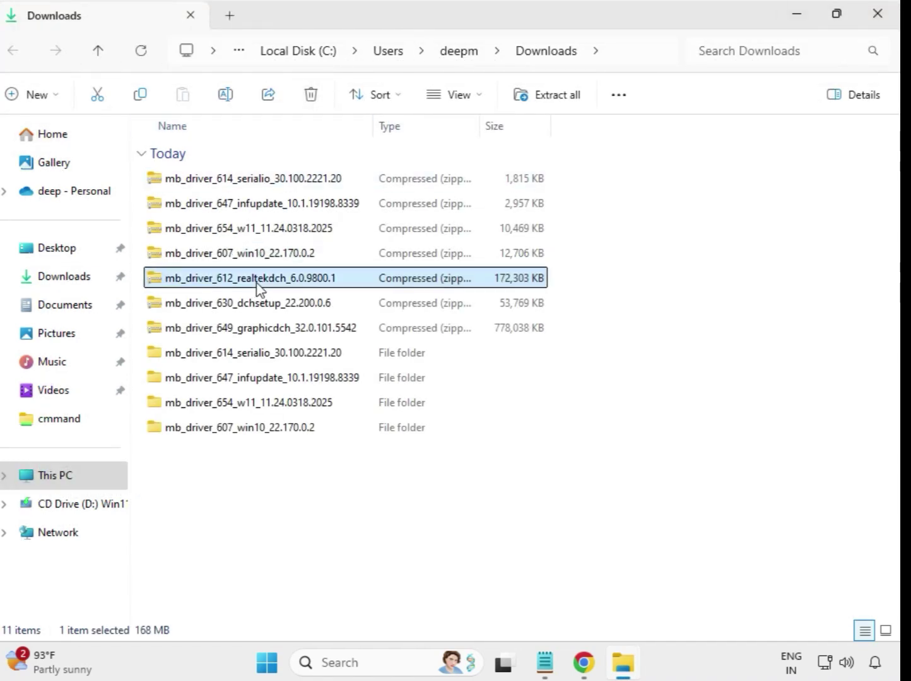
{"action": "right_click", "coordinate": [257, 283]}
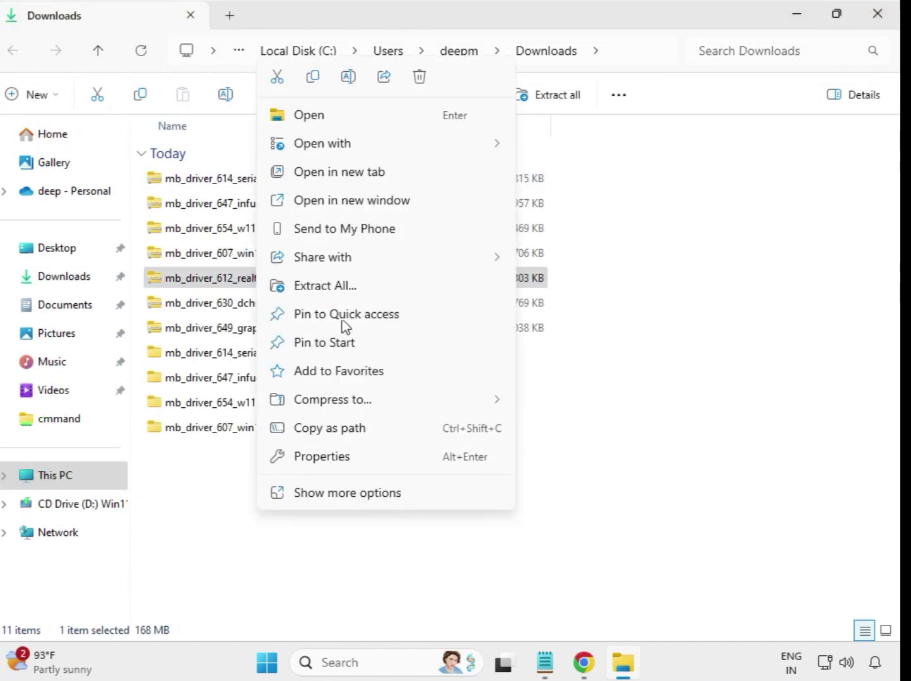
{"action": "left_click", "coordinate": [353, 287]}
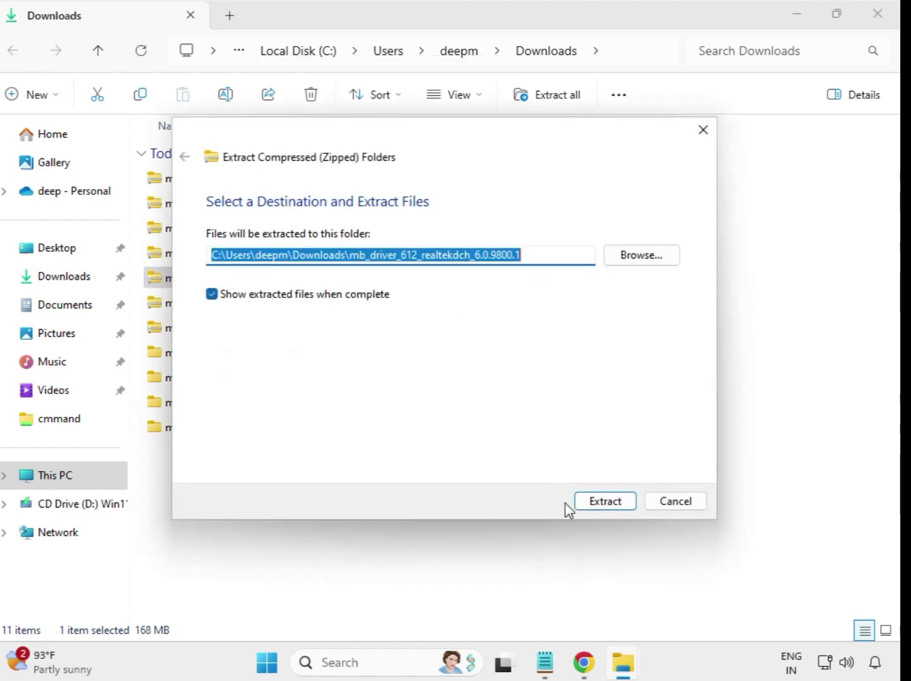
{"action": "left_click", "coordinate": [599, 504]}
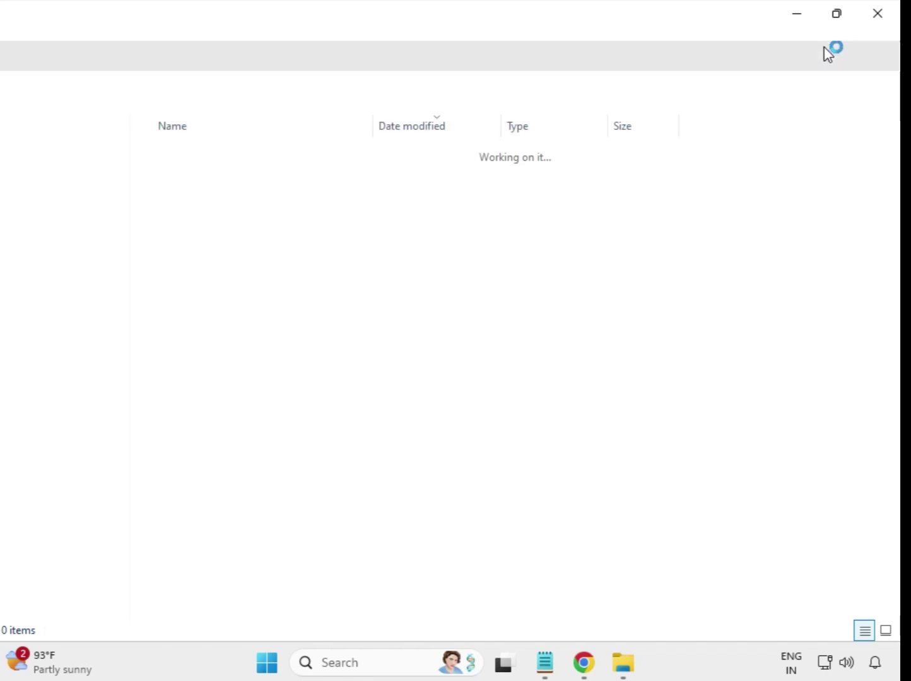
{"action": "left_click", "coordinate": [878, 14]}
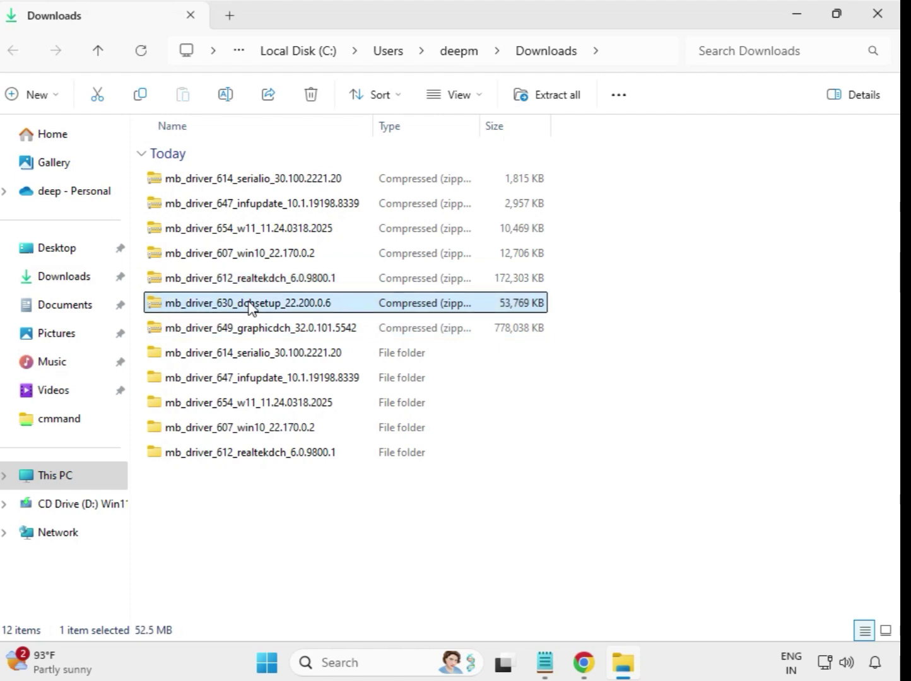
Step: Extract the mb_driver_630_dchsetup_22.200.0.6 archive to its default folder and close the extracted folder's window
{"action": "right_click", "coordinate": [251, 307]}
{"action": "left_click", "coordinate": [316, 305]}
{"action": "left_click", "coordinate": [602, 502]}
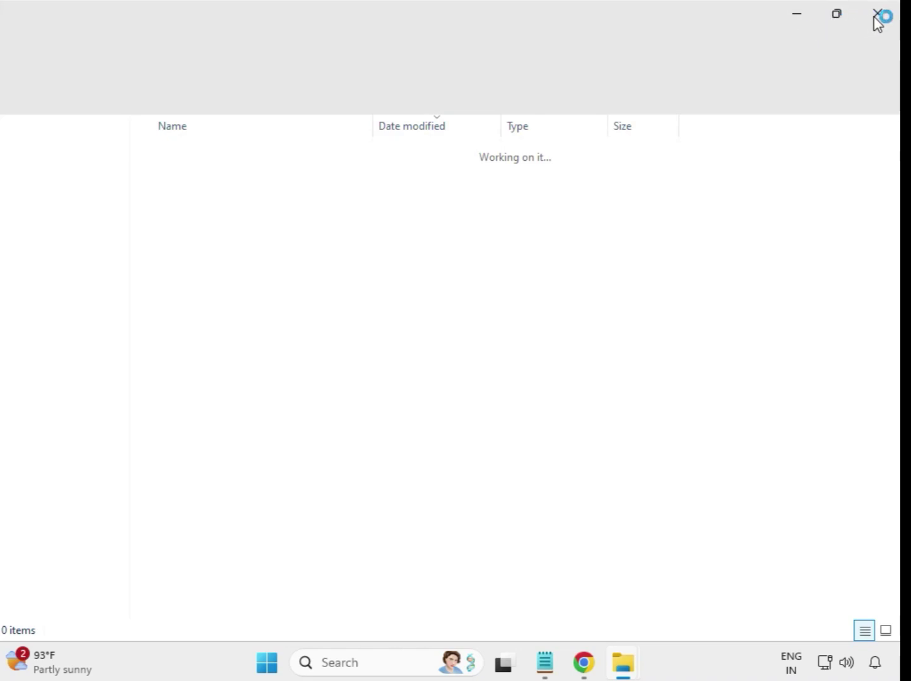
{"action": "left_click", "coordinate": [877, 15]}
Step: Extract the mb_driver_649_graphicdch_32.0.101.5542 archive to its default folder and close the extracted folder's window
{"action": "left_click", "coordinate": [276, 334]}
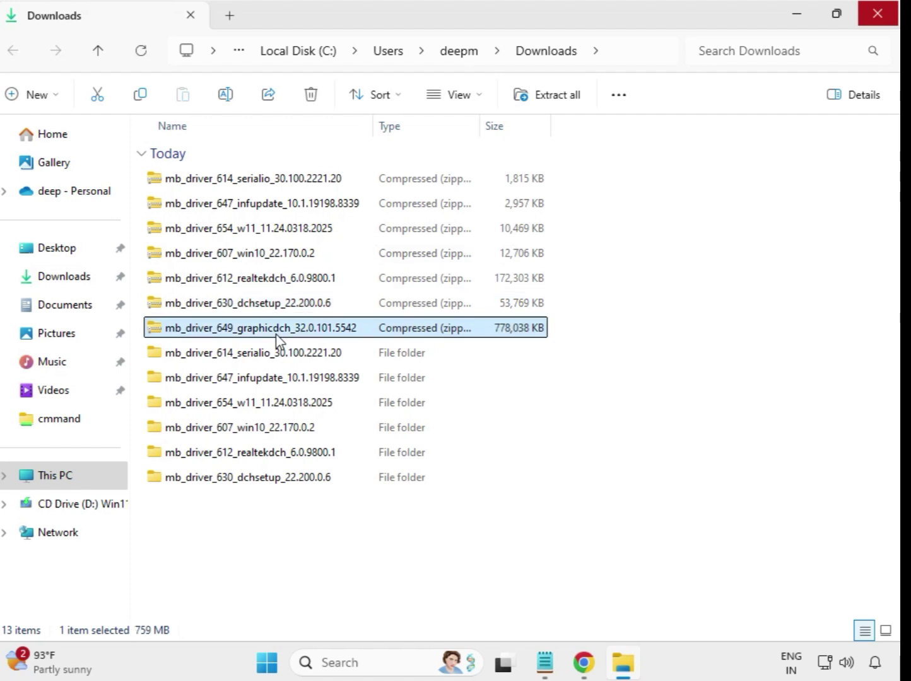
{"action": "right_click", "coordinate": [275, 334]}
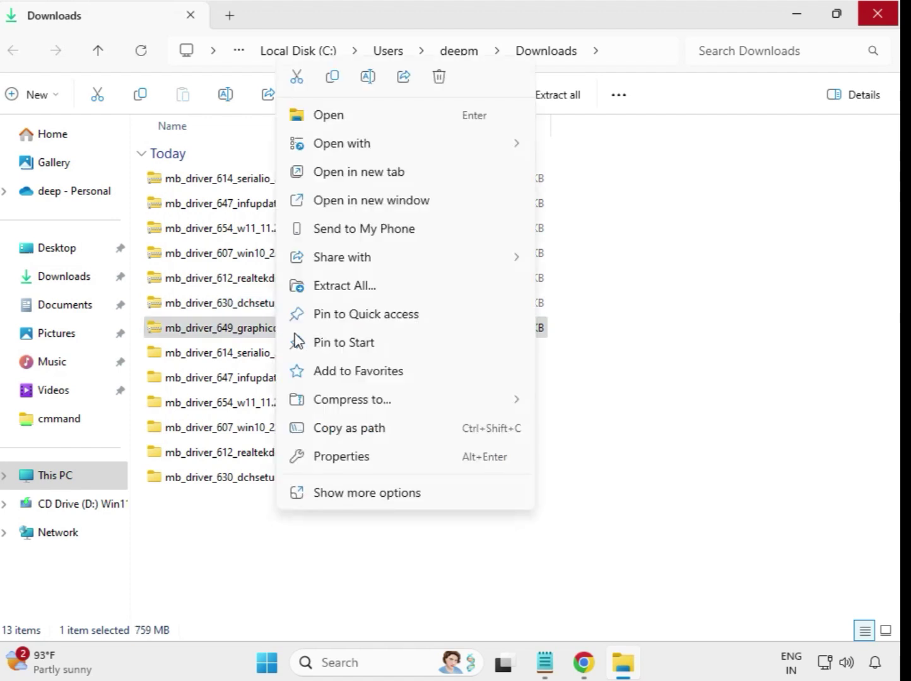
{"action": "left_click", "coordinate": [360, 291]}
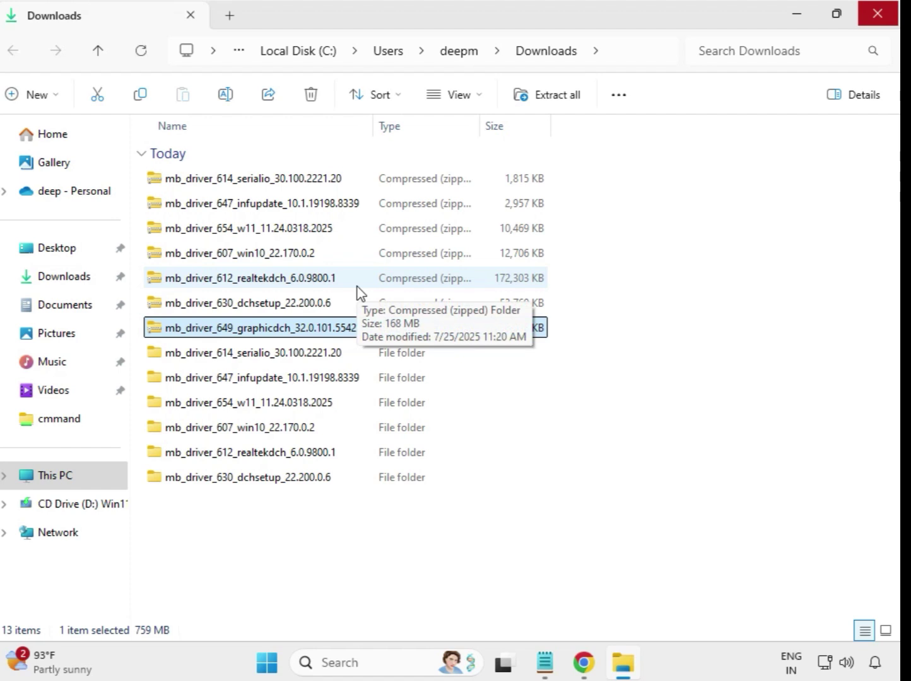
{"action": "left_click", "coordinate": [603, 505]}
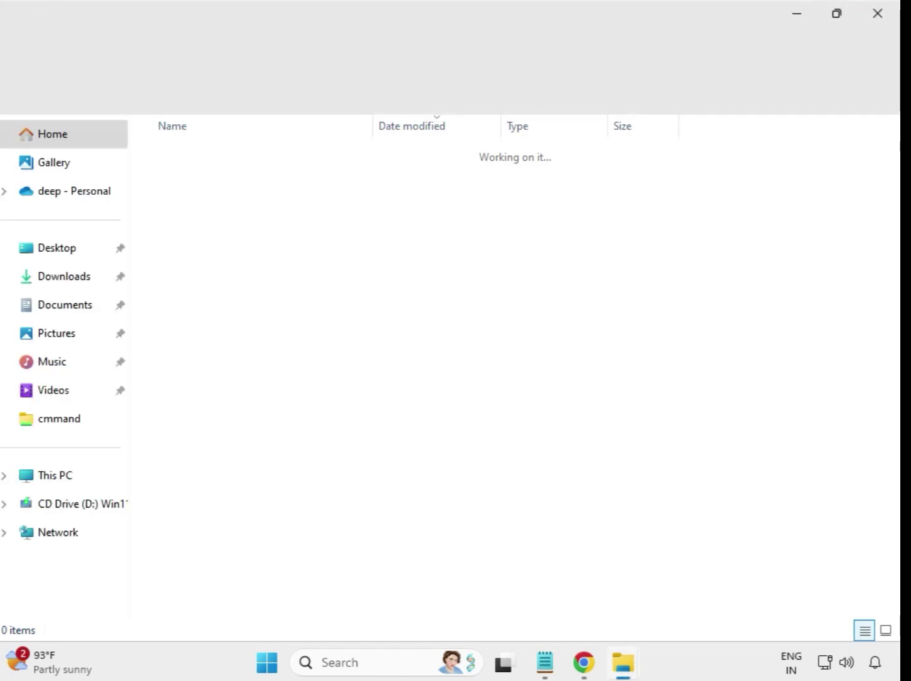
{"action": "left_click", "coordinate": [878, 13]}
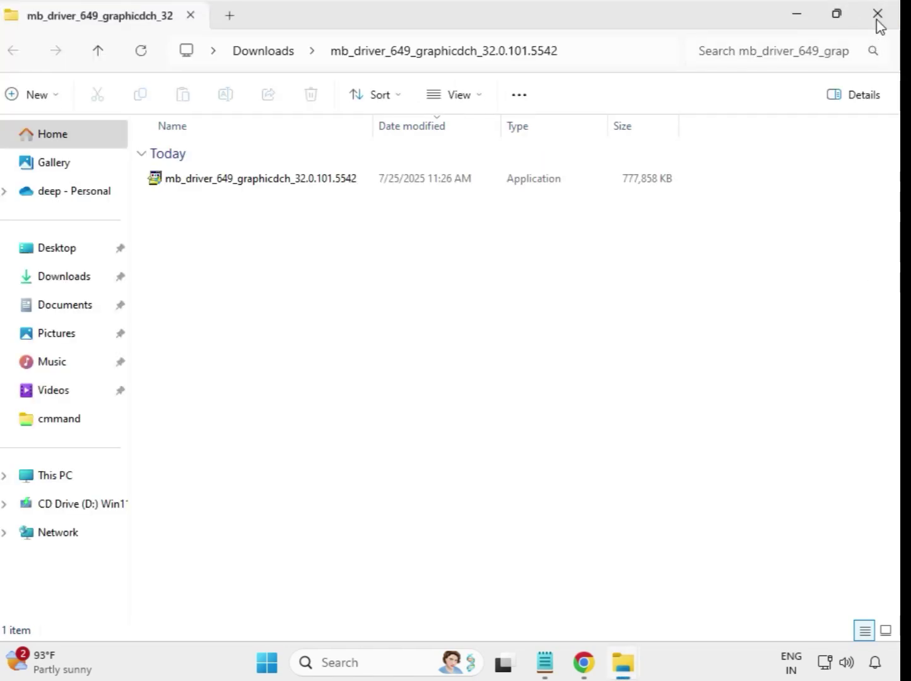
Step: Refresh the Downloads folder's listing, select all the extracted driver folders and clear the selection
{"action": "left_click", "coordinate": [598, 530]}
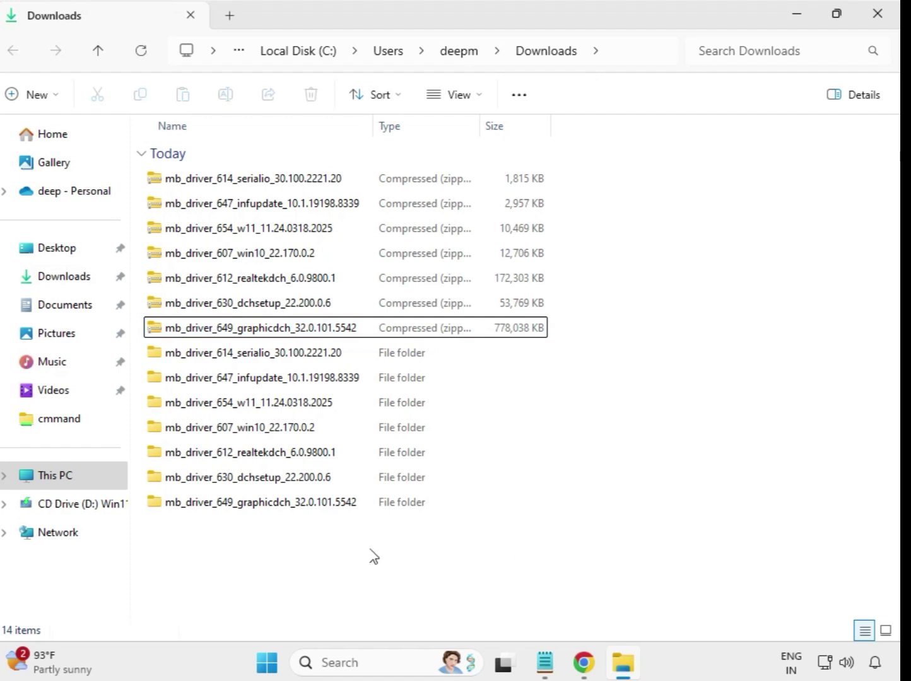
{"action": "right_click", "coordinate": [339, 550]}
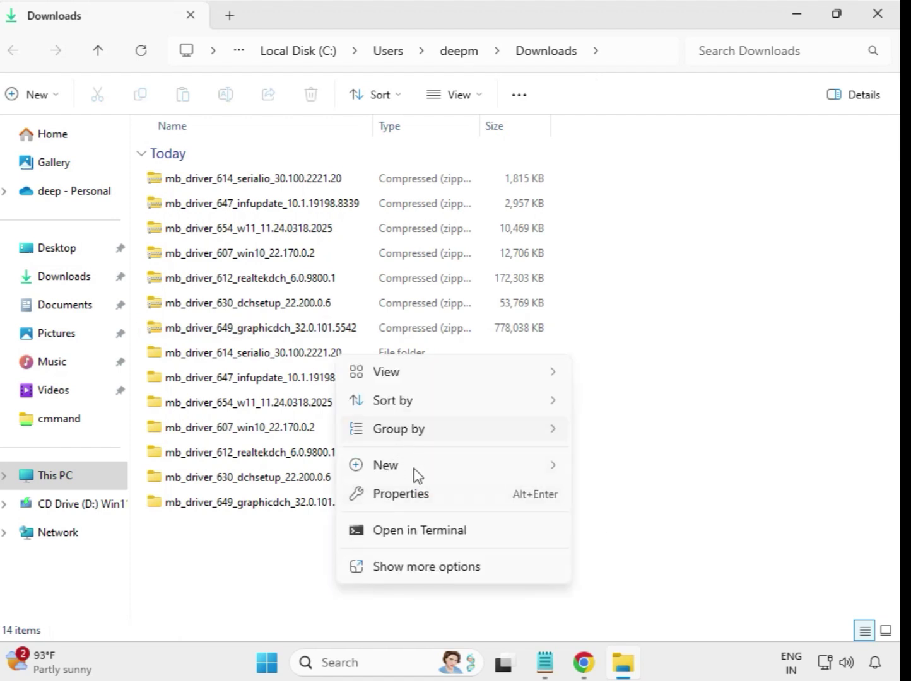
{"action": "left_click", "coordinate": [435, 566]}
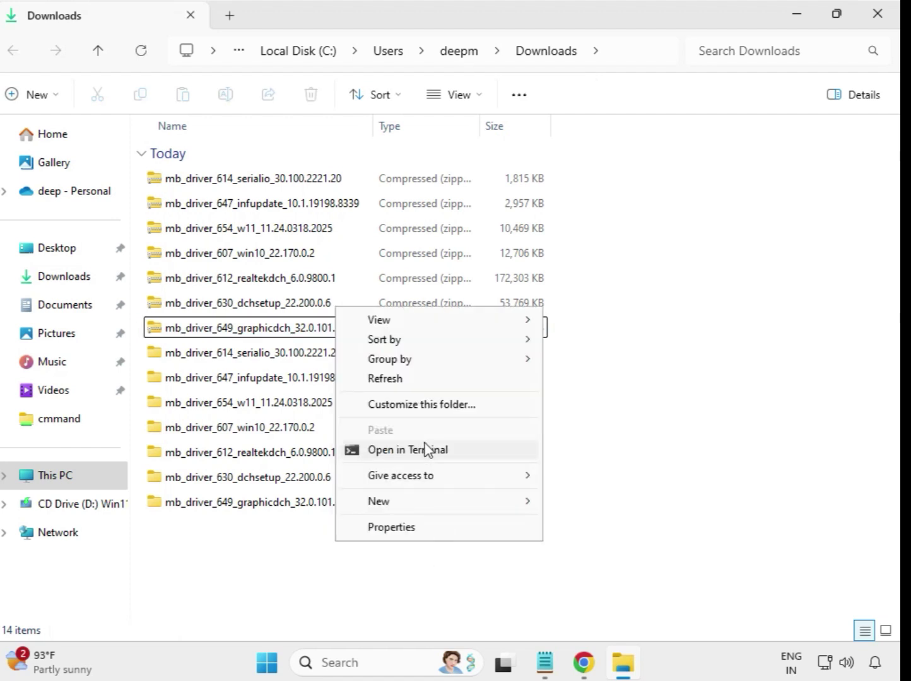
{"action": "left_click", "coordinate": [392, 381]}
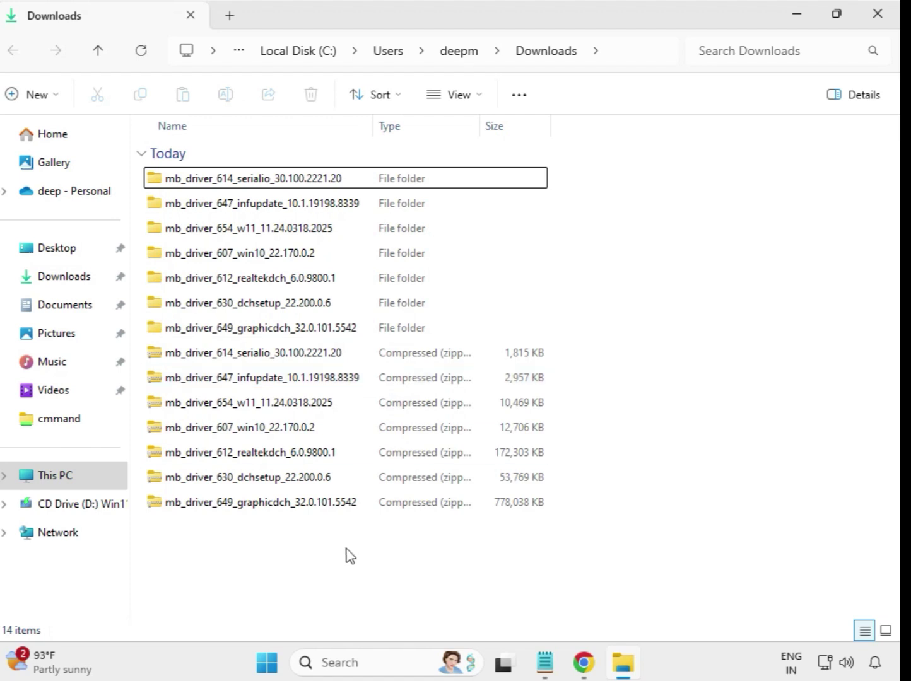
{"action": "left_click_drag", "start_coordinate": [557, 327], "coordinate": [346, 171]}
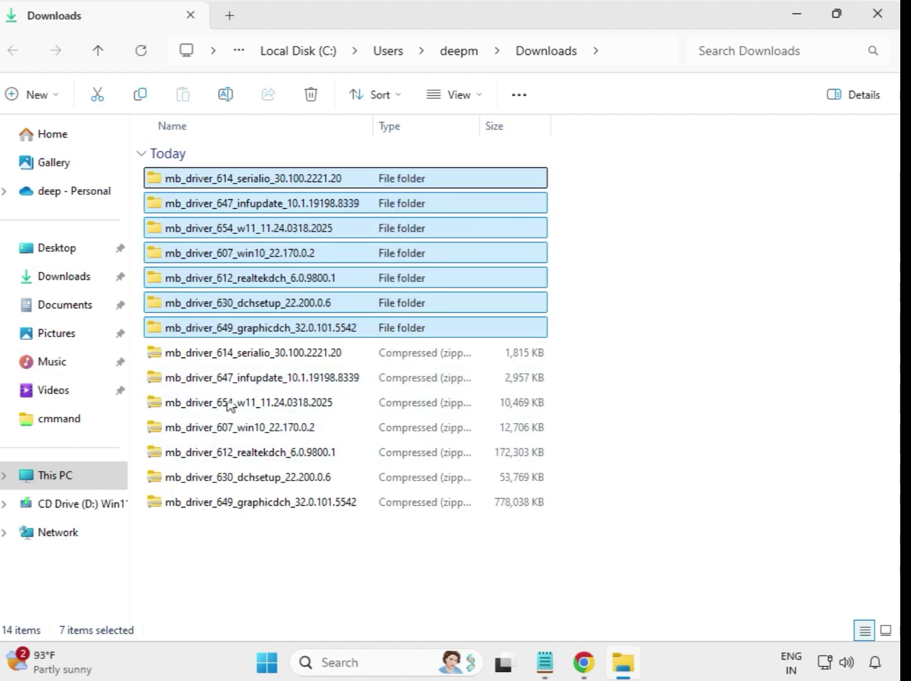
{"action": "left_click", "coordinate": [588, 220]}
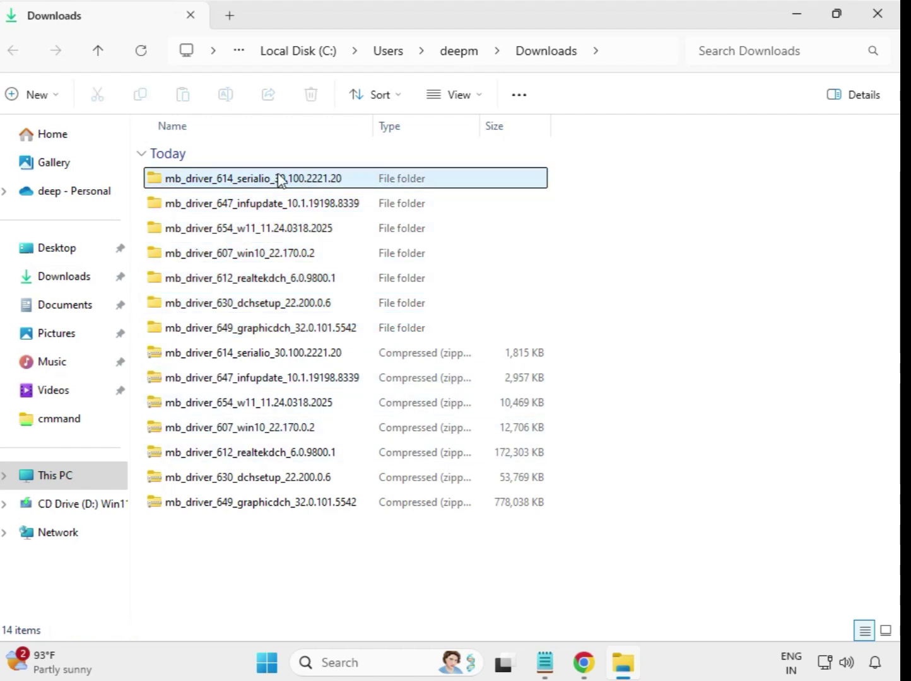
Step: Open the extracted mb_driver_614_serialio_30.100.2221.20 folder, run its installer as administrator and allow it to make changes to the device
{"action": "double_click", "coordinate": [255, 179]}
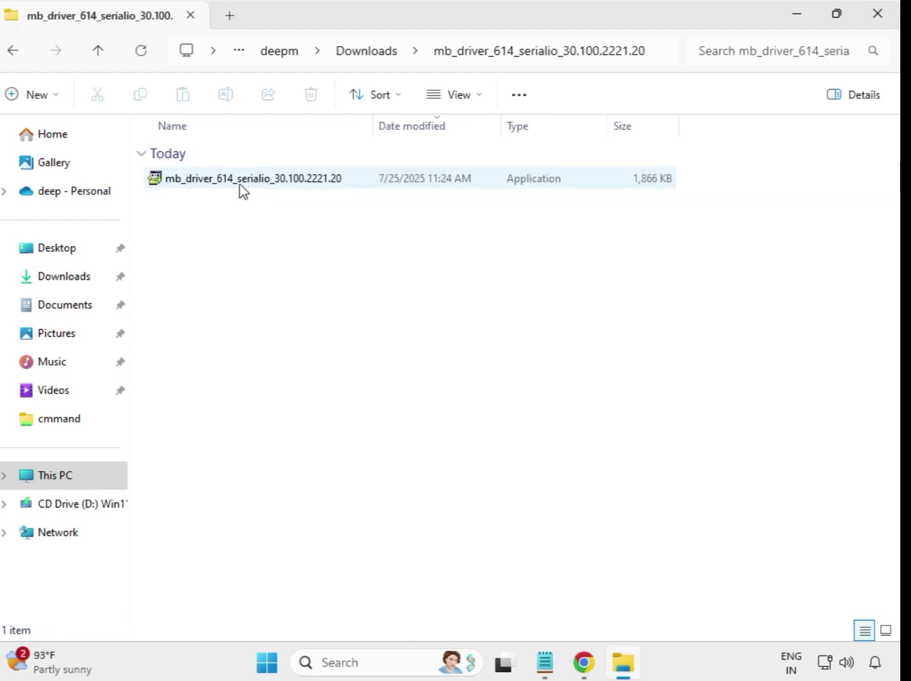
{"action": "left_click", "coordinate": [242, 183]}
{"action": "right_click", "coordinate": [243, 184]}
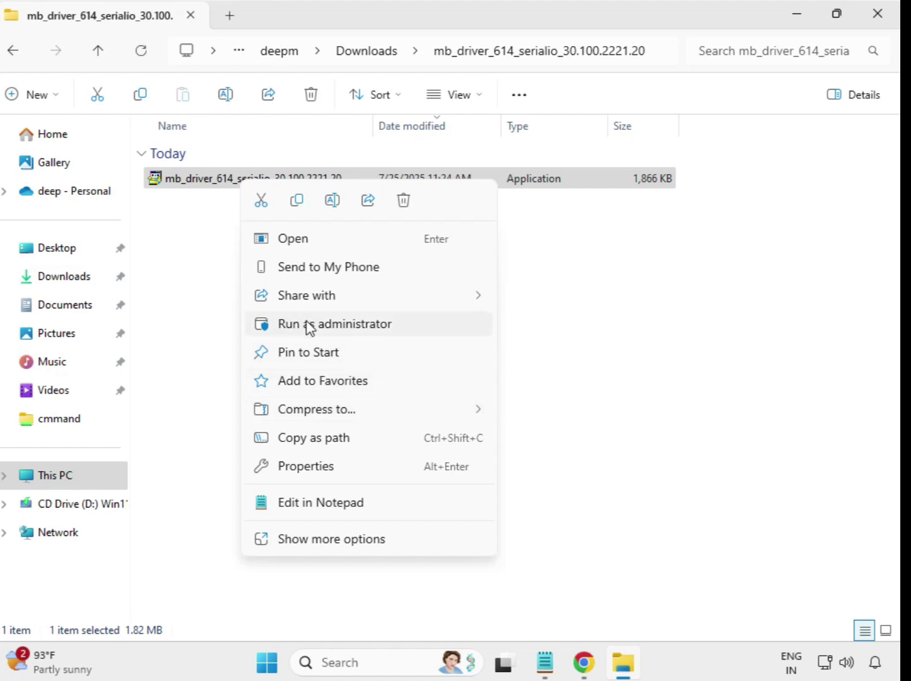
{"action": "left_click", "coordinate": [322, 326]}
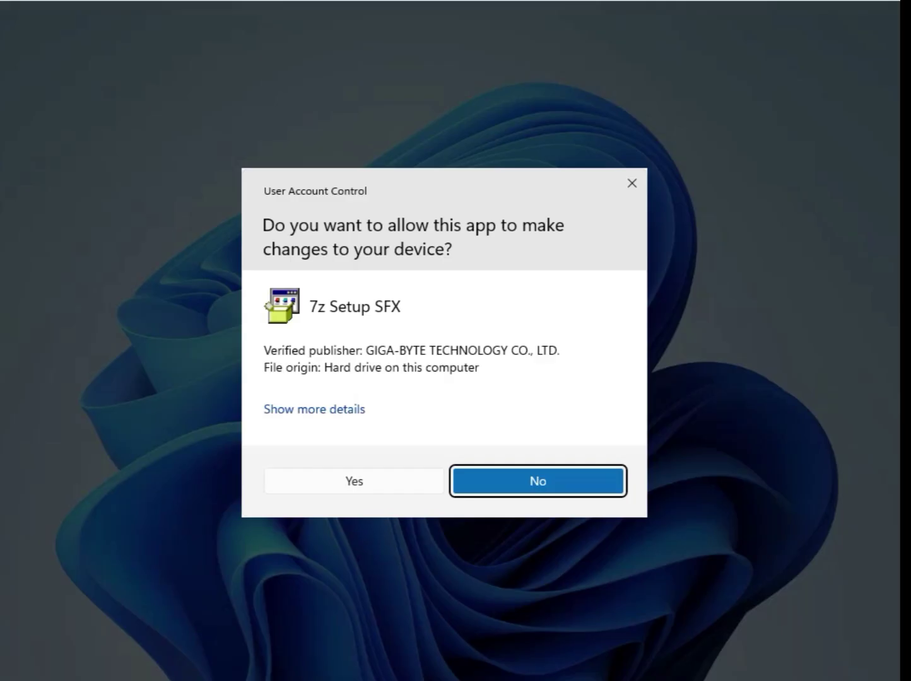
{"action": "left_click", "coordinate": [365, 483]}
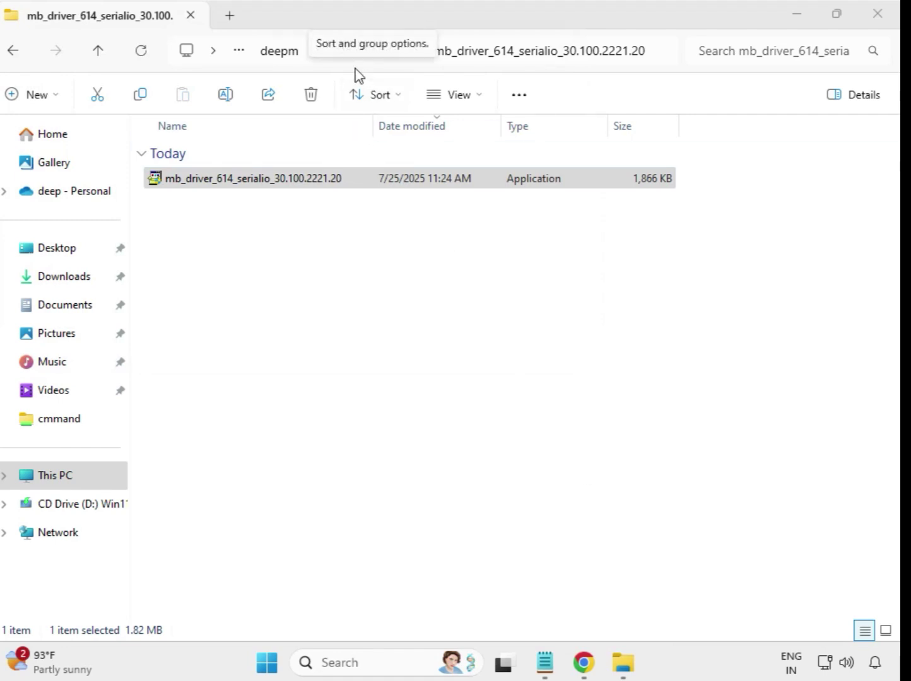
{"action": "left_click", "coordinate": [373, 185]}
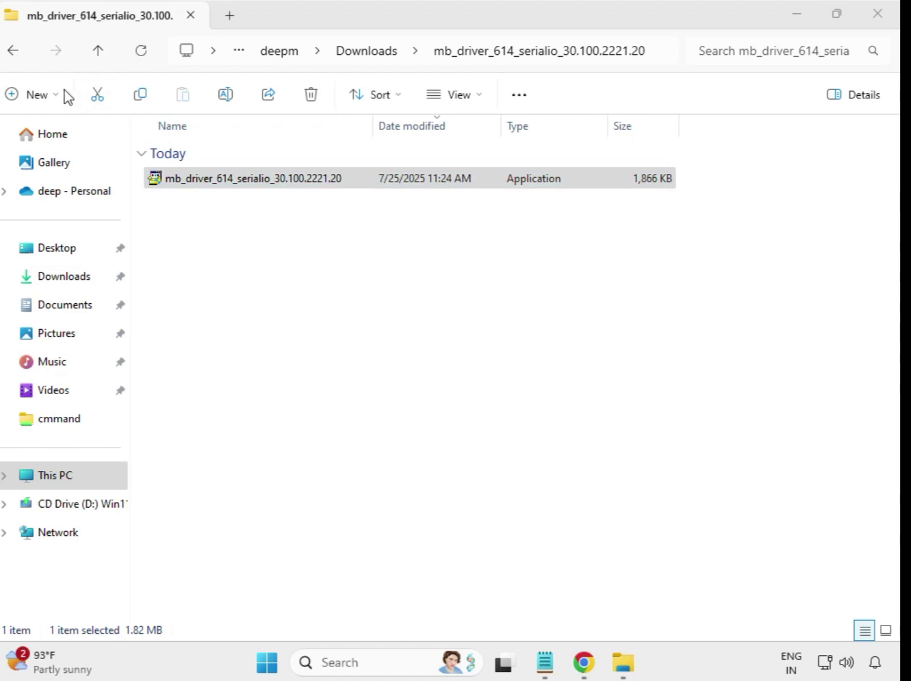
Step: Return to Downloads, open the extracted mb_driver_647_infupdate_10.1.19198.8339 folder, run its installer as administrator and allow it to make changes
{"action": "left_click", "coordinate": [18, 56]}
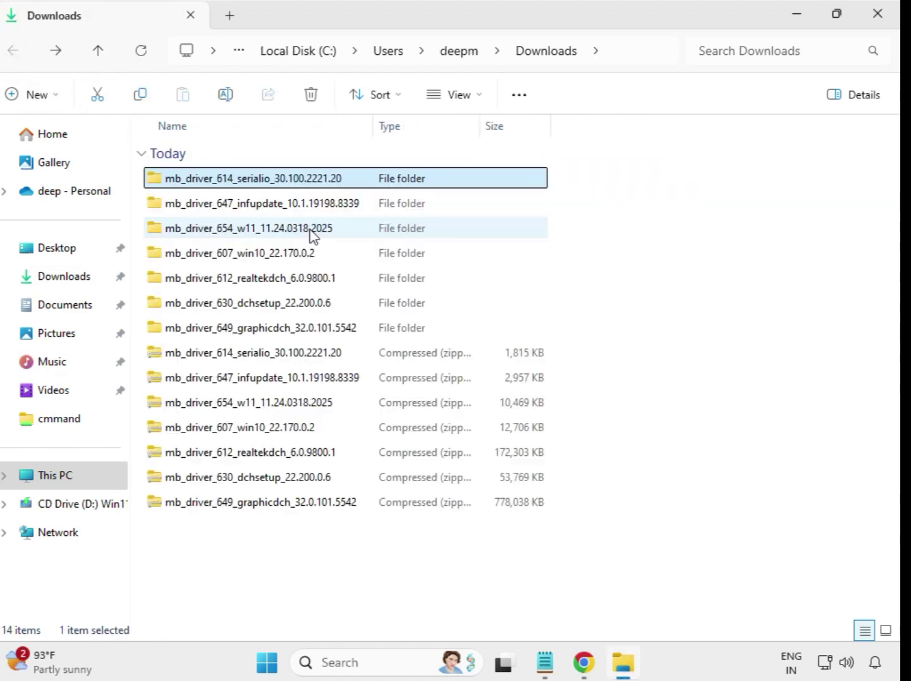
{"action": "double_click", "coordinate": [301, 203]}
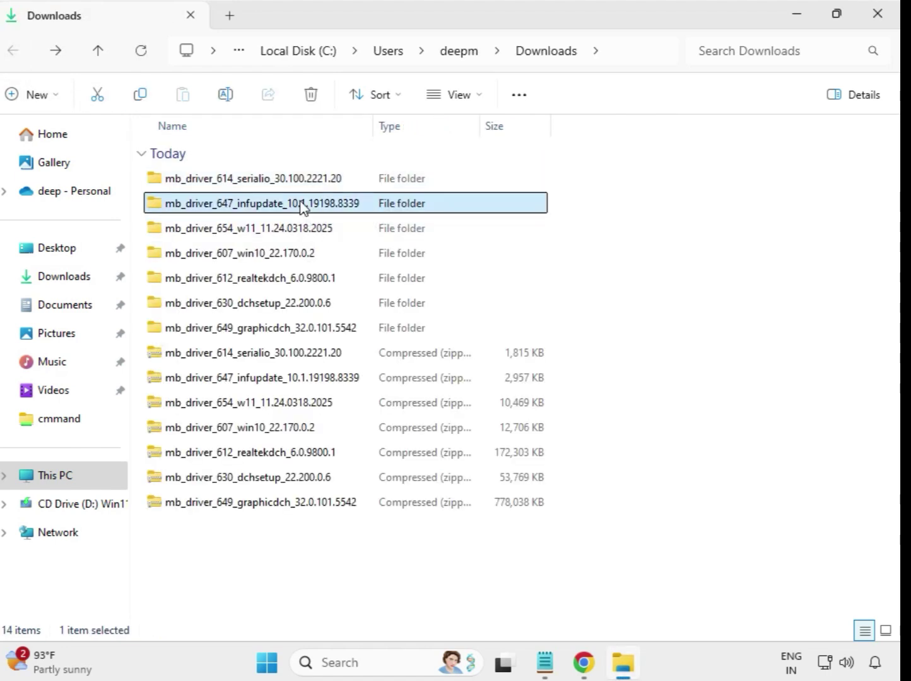
{"action": "left_click", "coordinate": [305, 183]}
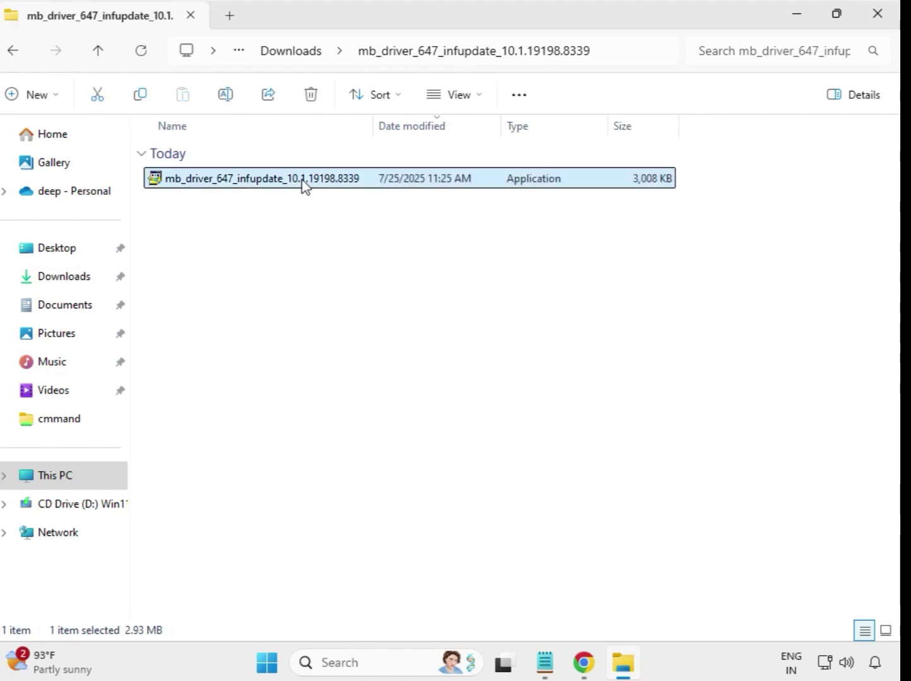
{"action": "right_click", "coordinate": [306, 185]}
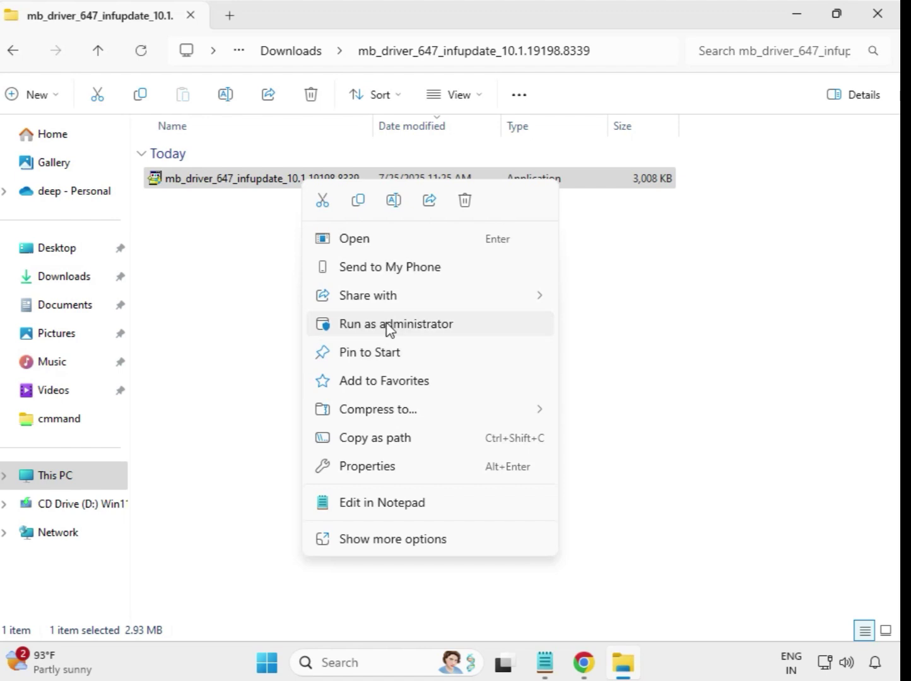
{"action": "left_click", "coordinate": [407, 330]}
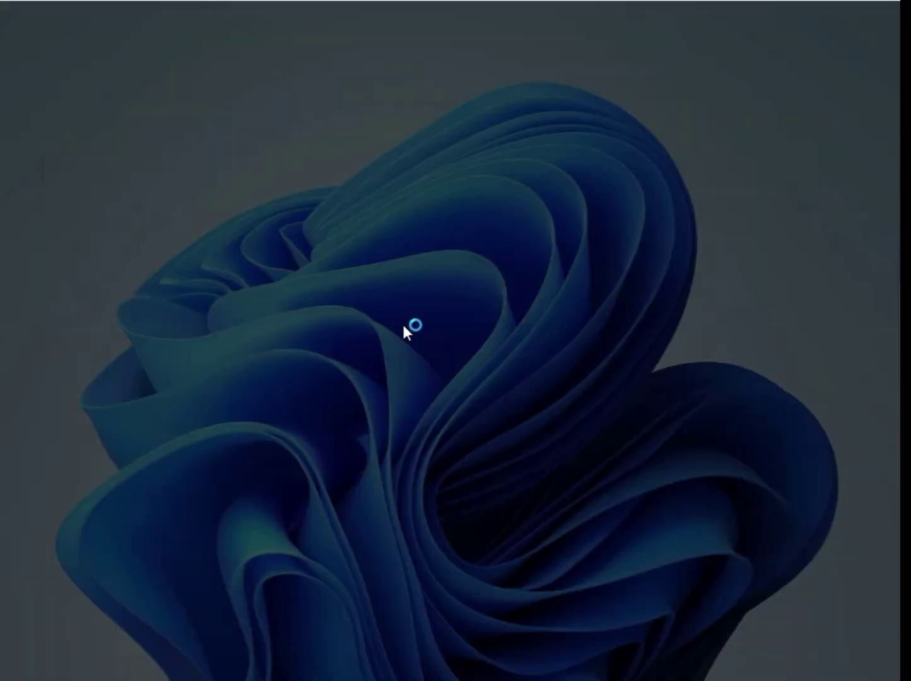
{"action": "left_click", "coordinate": [415, 489]}
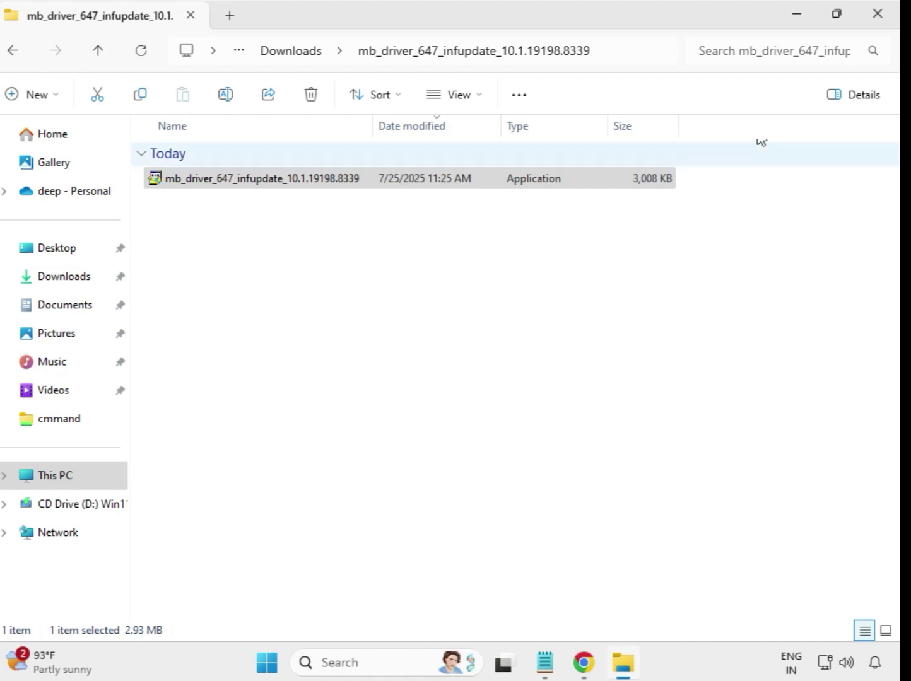
Step: Return to Downloads, open the extracted mb_driver_654_w11_11.24.0318.2025 folder, run its installer as administrator and allow it to make changes
{"action": "left_click", "coordinate": [268, 59]}
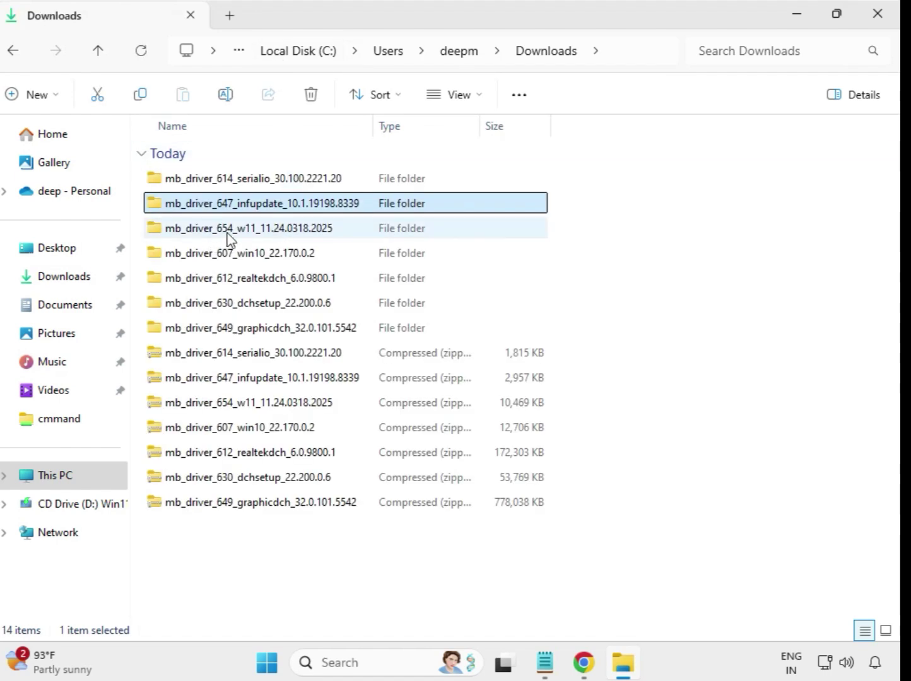
{"action": "double_click", "coordinate": [255, 231]}
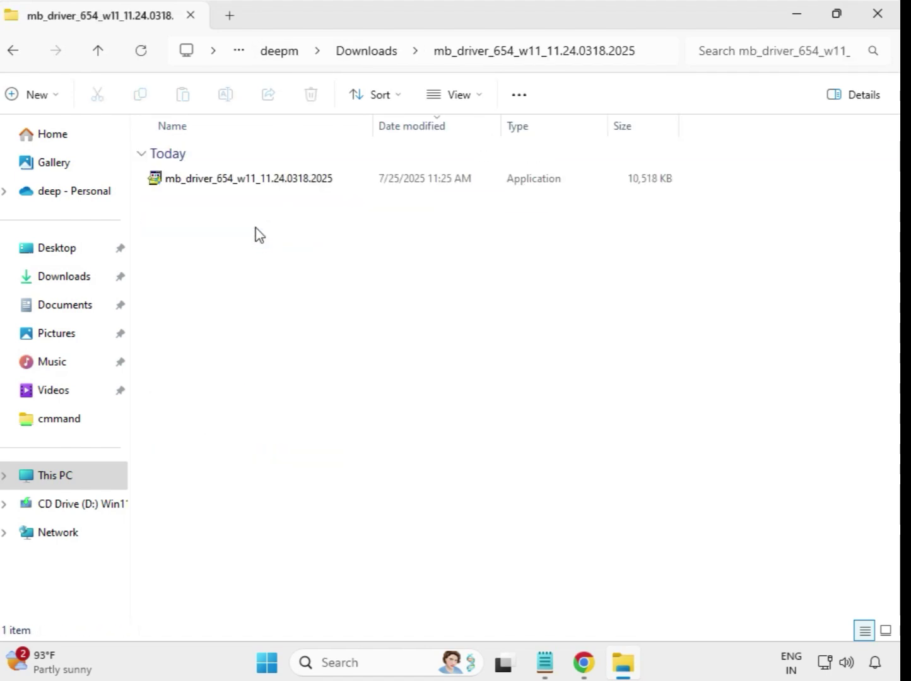
{"action": "left_click", "coordinate": [269, 188]}
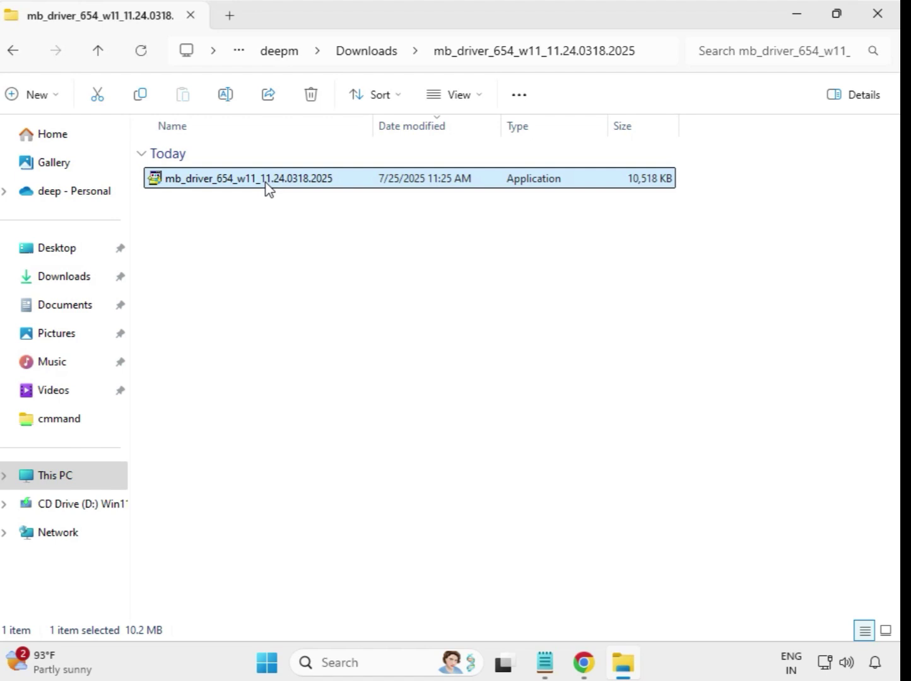
{"action": "right_click", "coordinate": [267, 188]}
{"action": "left_click", "coordinate": [352, 327]}
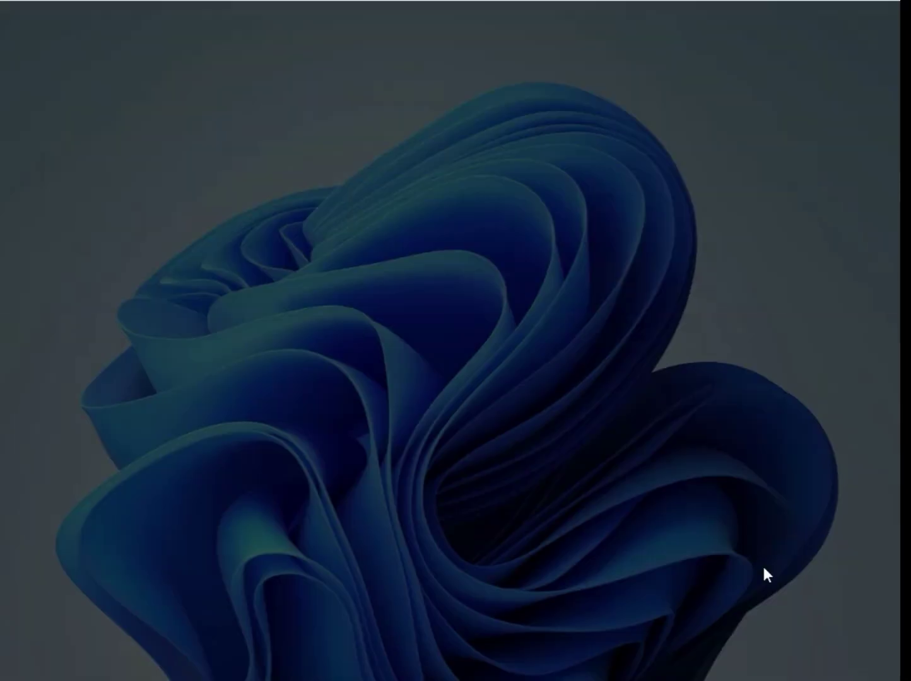
{"action": "left_click", "coordinate": [373, 490]}
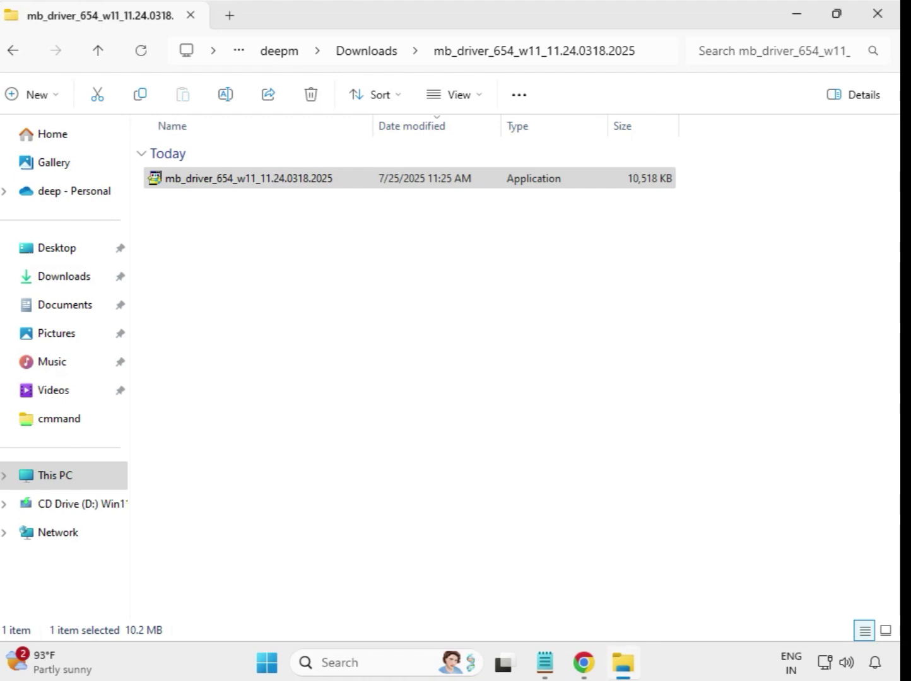
Step: Return to Downloads, open the extracted mb_driver_607_win10_22.170.0.2 folder, run its installer as administrator and allow it to make changes
{"action": "left_click", "coordinate": [368, 52]}
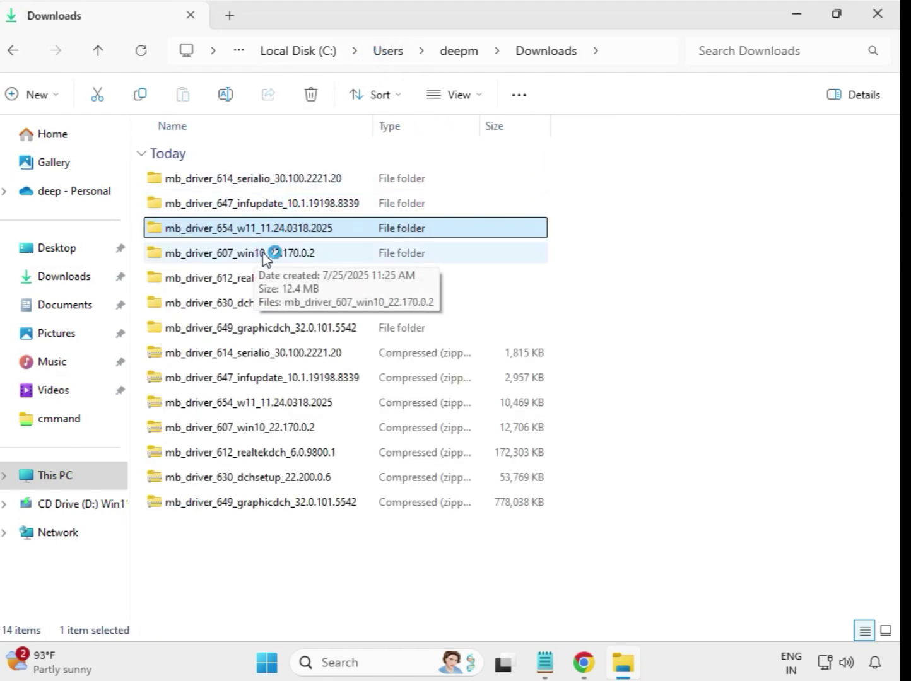
{"action": "double_click", "coordinate": [265, 255]}
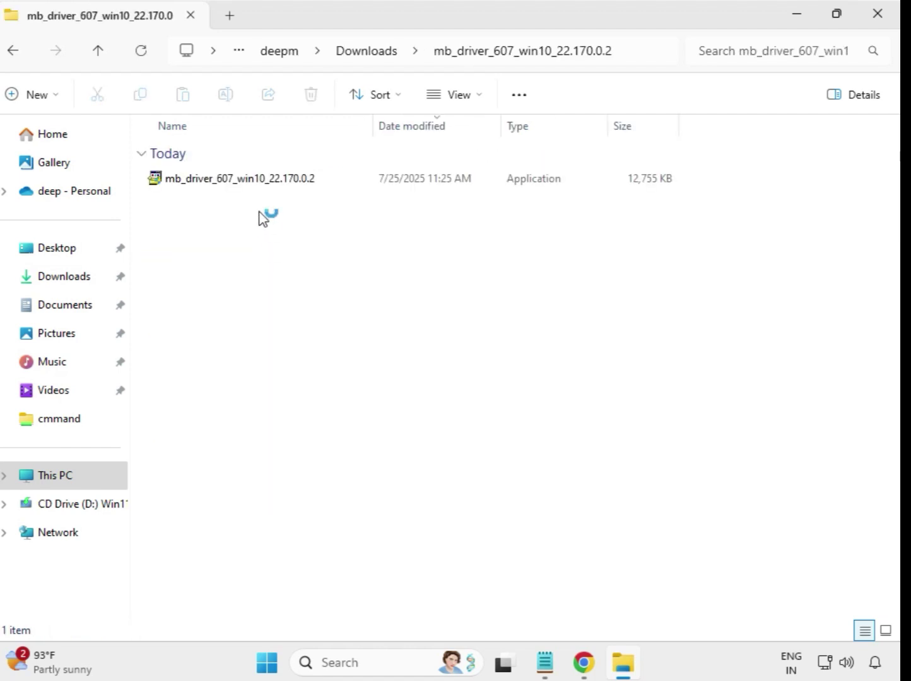
{"action": "double_click", "coordinate": [251, 183]}
{"action": "right_click", "coordinate": [252, 184]}
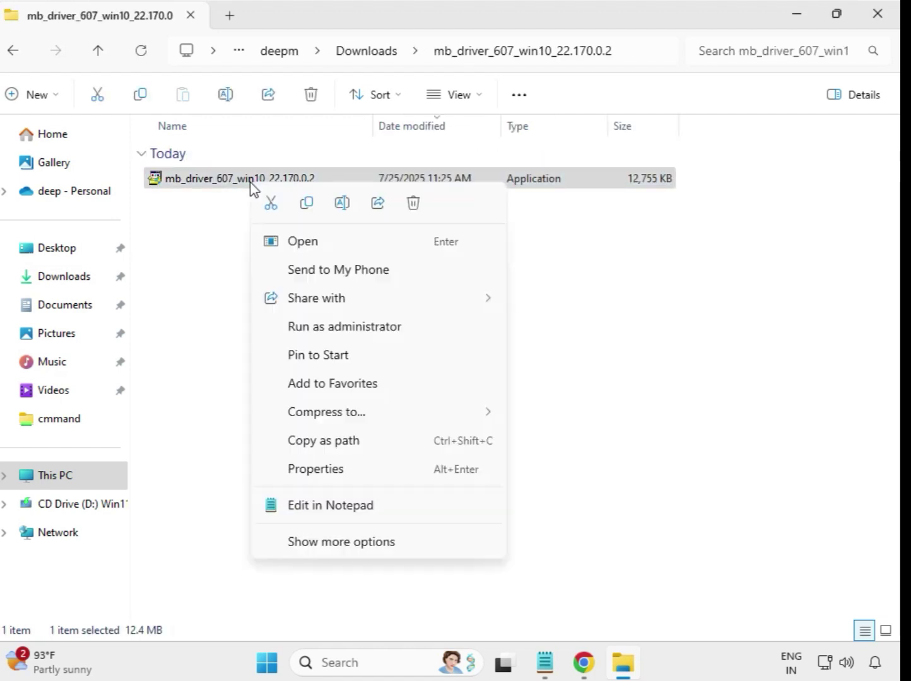
{"action": "left_click", "coordinate": [328, 328]}
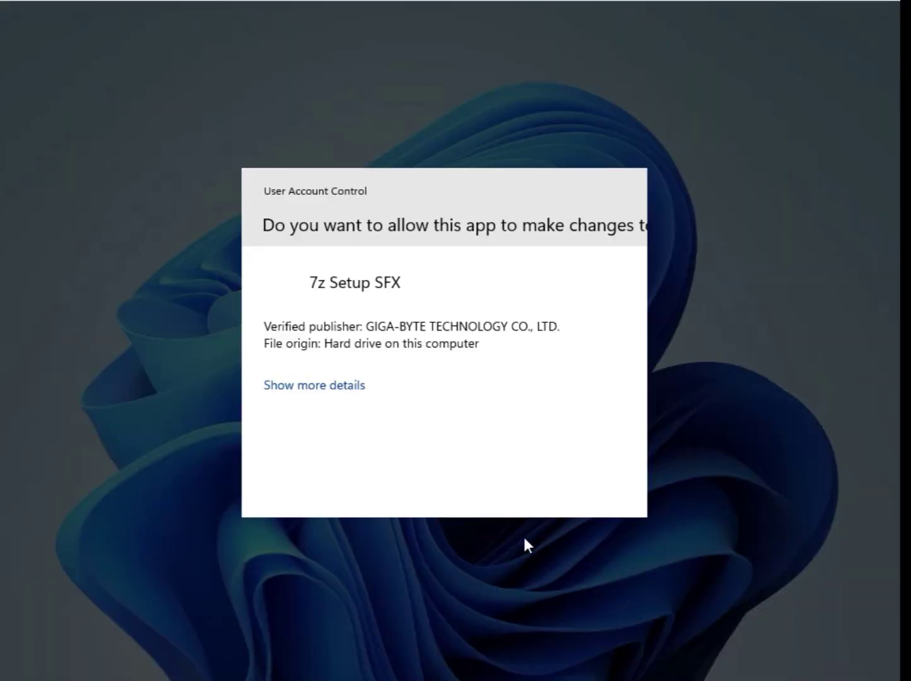
{"action": "left_click", "coordinate": [374, 486]}
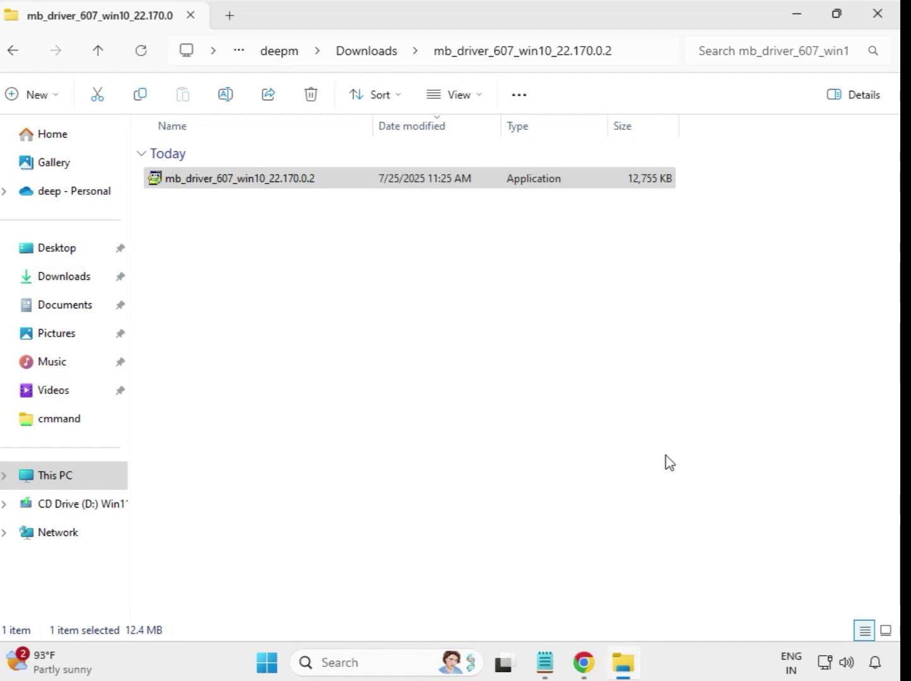
Step: Return to Downloads, open the extracted mb_driver_612_realtekdch_6.0.9800.1 folder, run its installer as administrator and allow it to make changes
{"action": "left_click", "coordinate": [365, 54]}
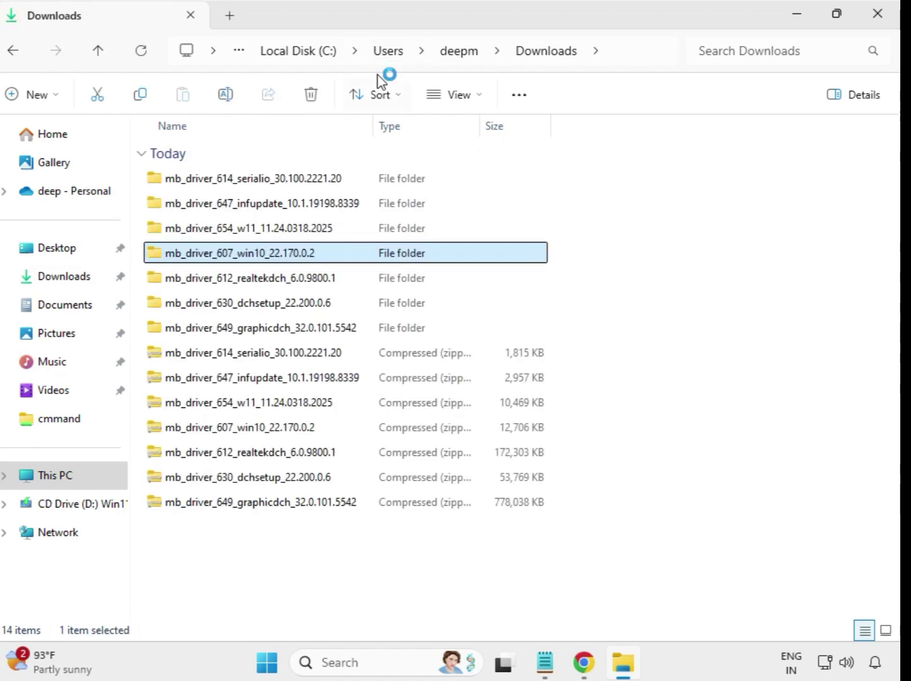
{"action": "mouse_move", "coordinate": [310, 284]}
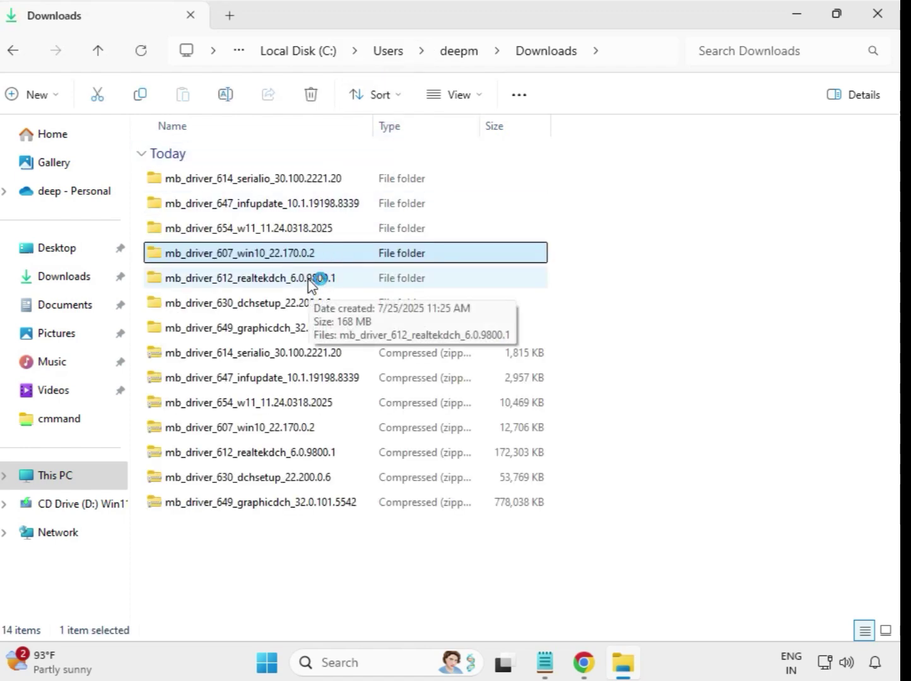
{"action": "left_click", "coordinate": [316, 281]}
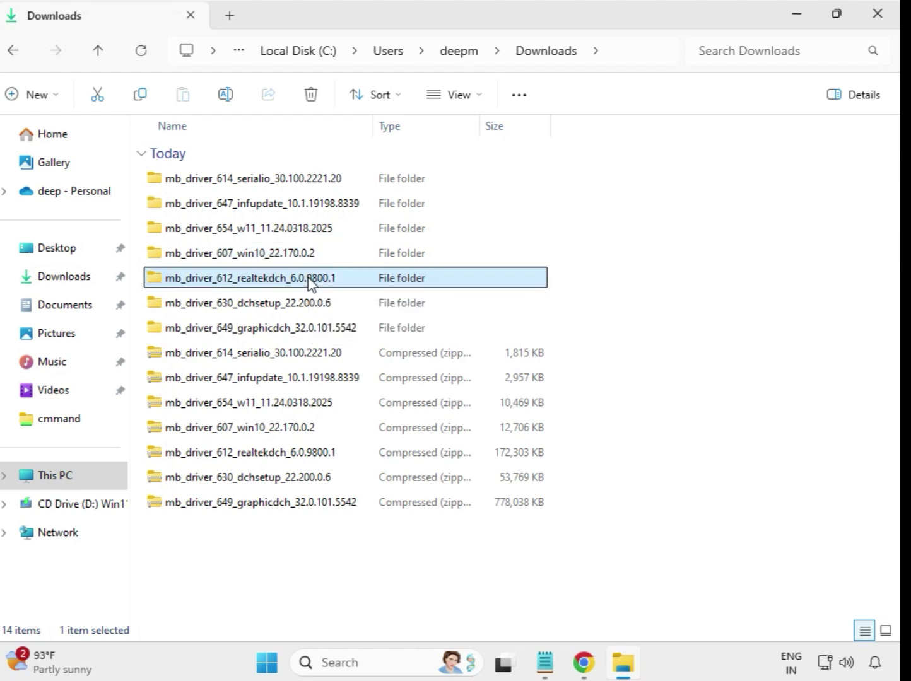
{"action": "double_click", "coordinate": [364, 281]}
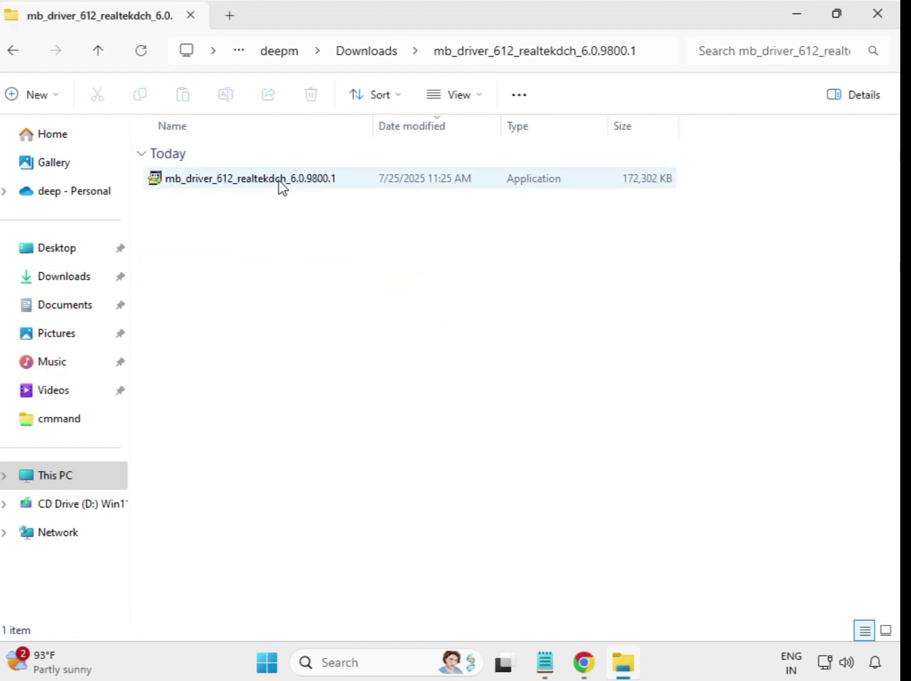
{"action": "left_click", "coordinate": [283, 183]}
{"action": "right_click", "coordinate": [290, 192]}
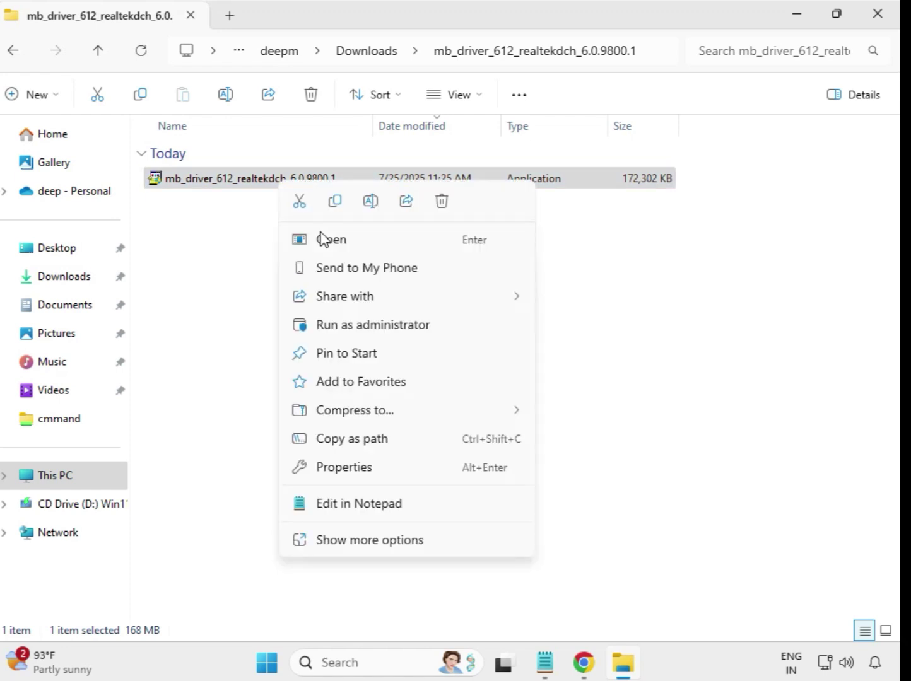
{"action": "left_click", "coordinate": [395, 327]}
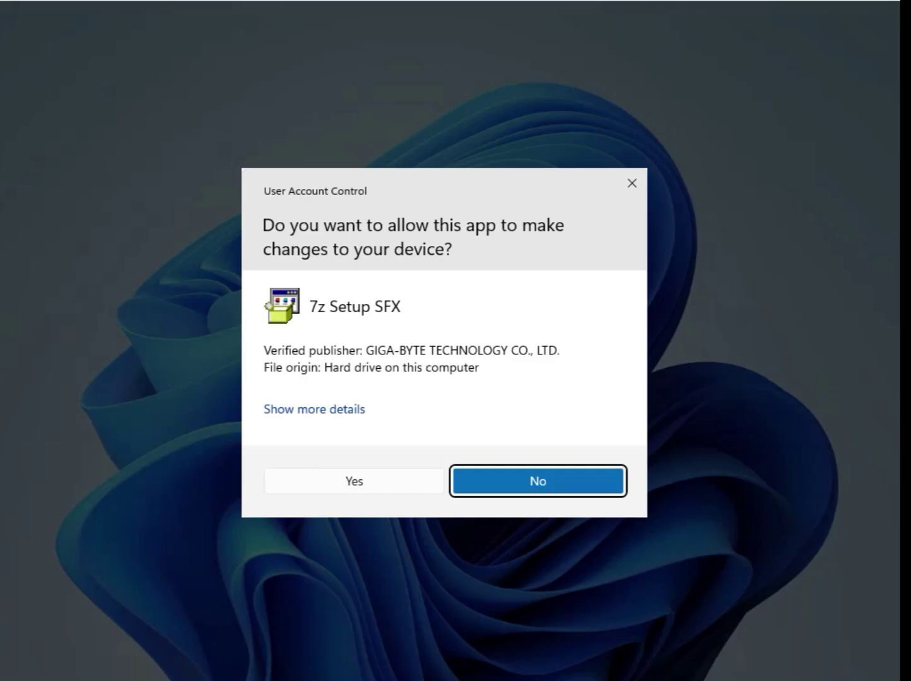
{"action": "left_click", "coordinate": [375, 480]}
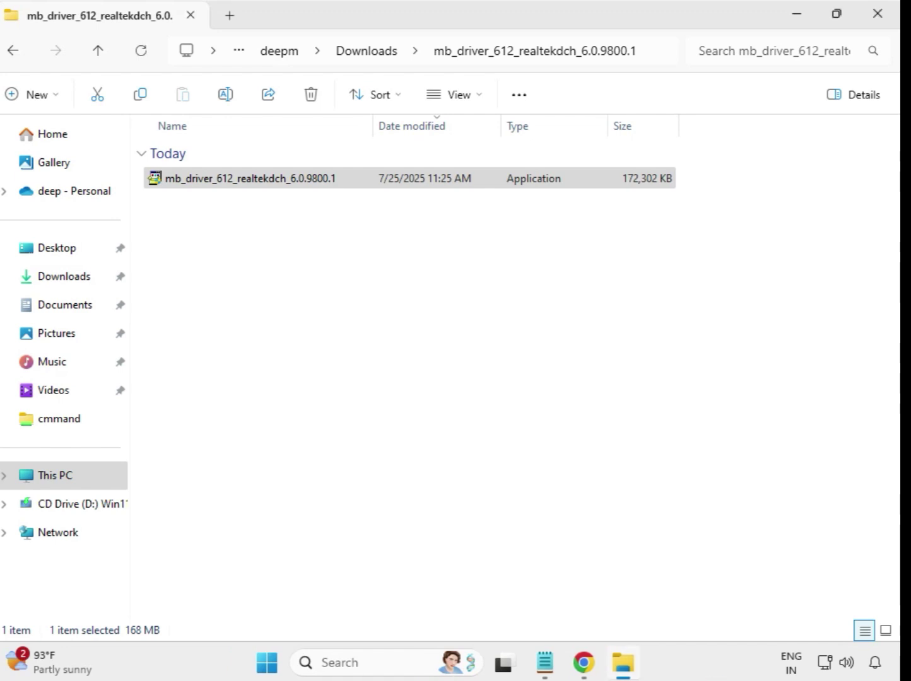
Step: Return to Downloads, open the extracted mb_driver_630_dchsetup_22.200.0.6 folder and run its installer as administrator
{"action": "left_click", "coordinate": [369, 59]}
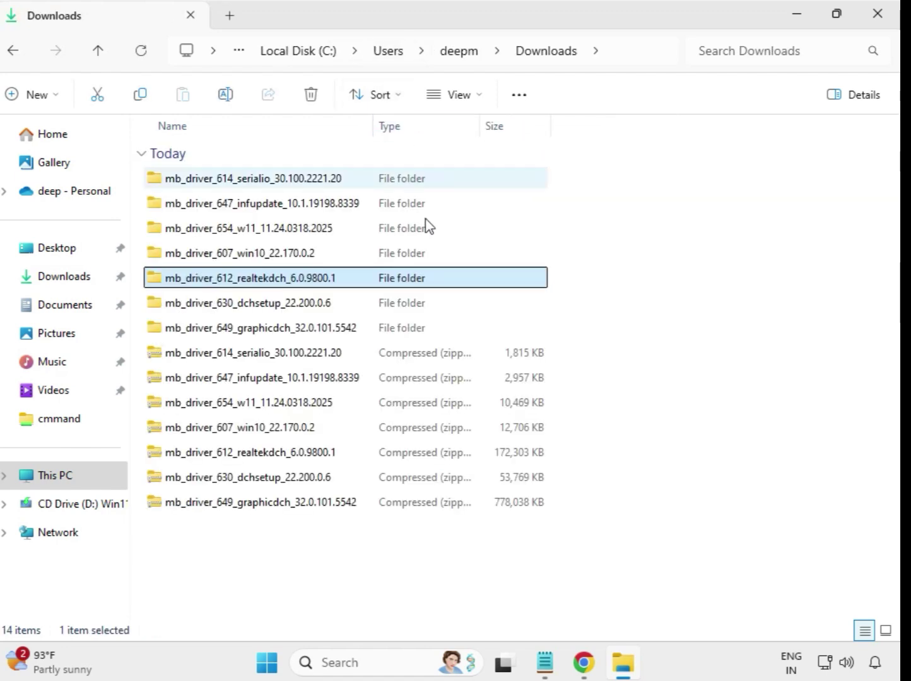
{"action": "left_click", "coordinate": [300, 310]}
{"action": "left_click", "coordinate": [305, 330]}
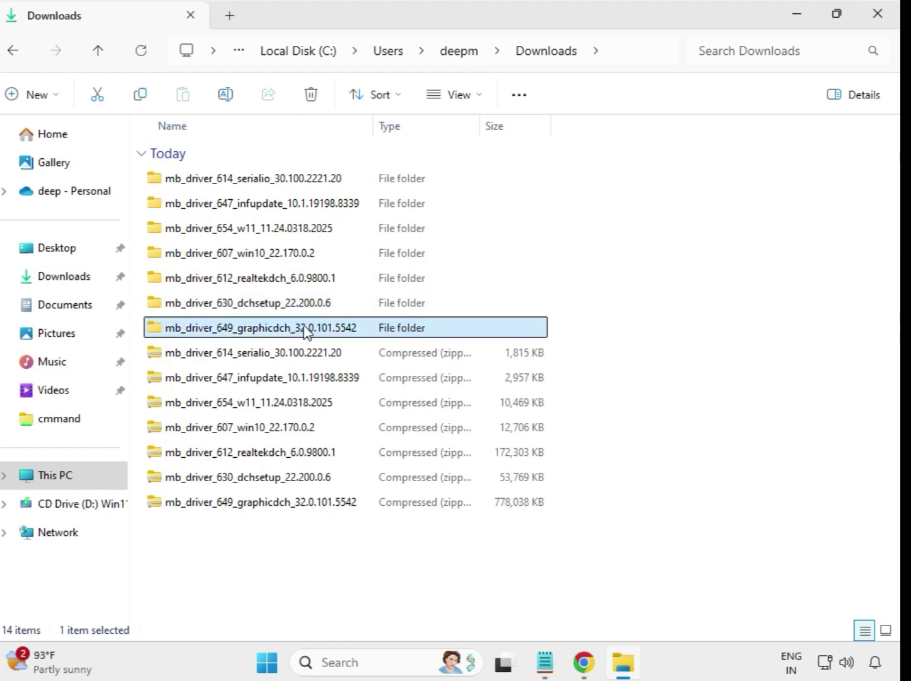
{"action": "left_click", "coordinate": [304, 311]}
{"action": "double_click", "coordinate": [294, 308]}
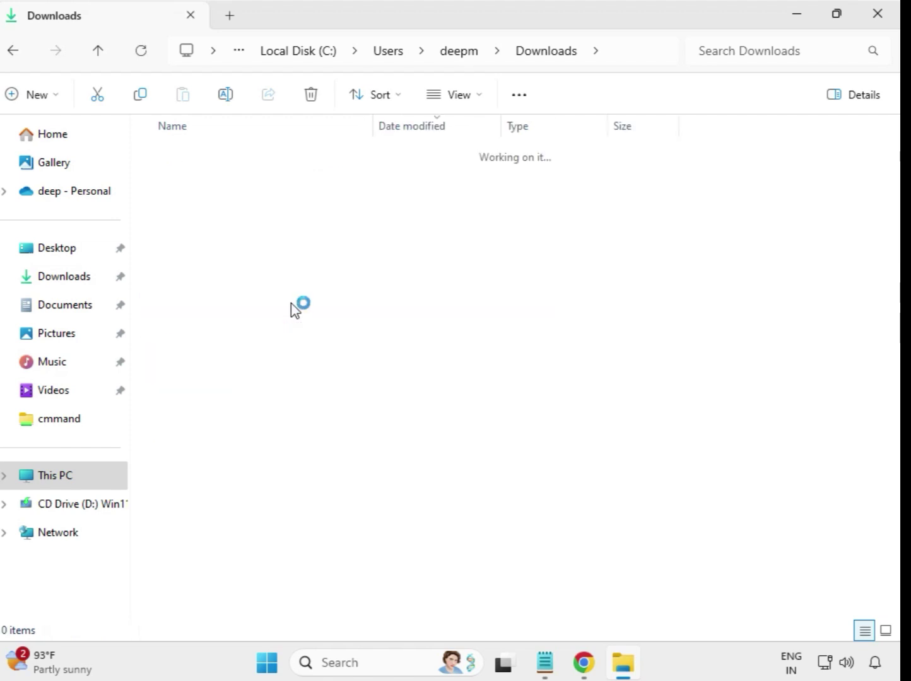
{"action": "left_click", "coordinate": [244, 185]}
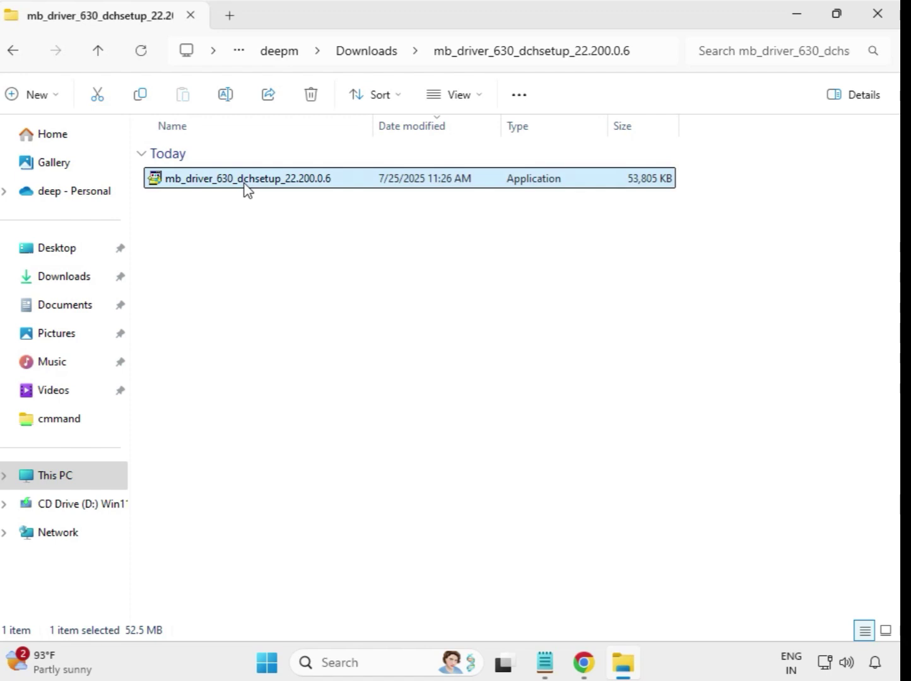
{"action": "right_click", "coordinate": [246, 188]}
{"action": "left_click", "coordinate": [347, 332]}
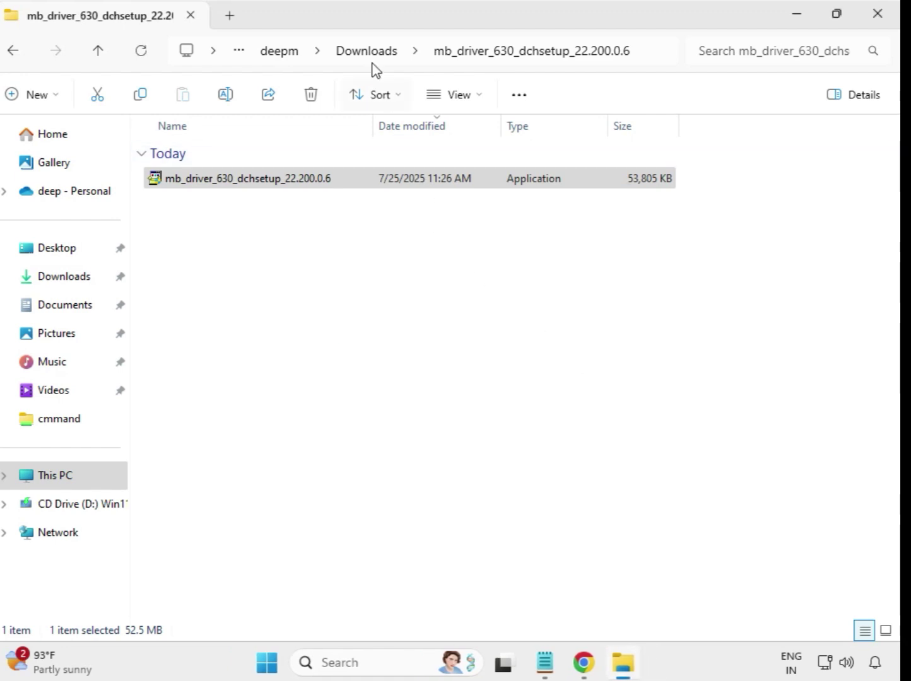
Step: Return to Downloads, open the extracted mb_driver_649_graphicdch_32.0.101.5542 folder, run its installer as administrator and allow it to make changes
{"action": "left_click", "coordinate": [368, 53]}
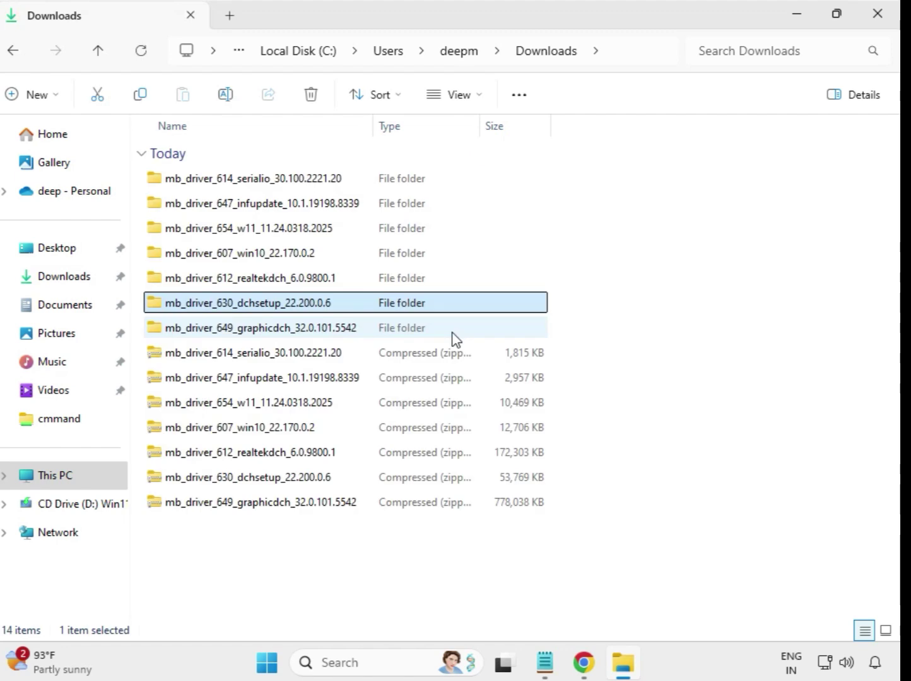
{"action": "left_click", "coordinate": [276, 328]}
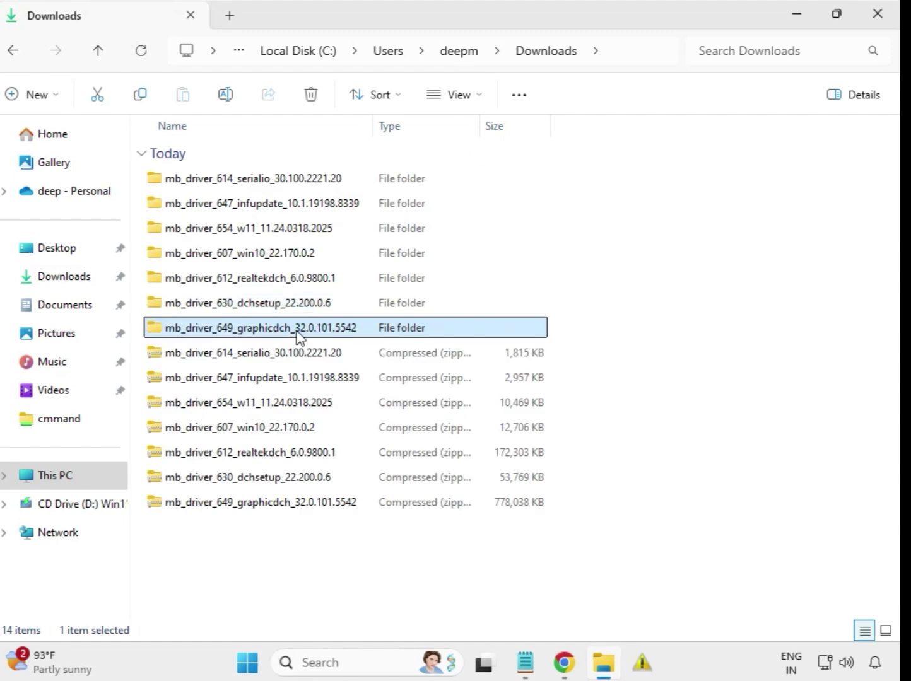
{"action": "double_click", "coordinate": [287, 329]}
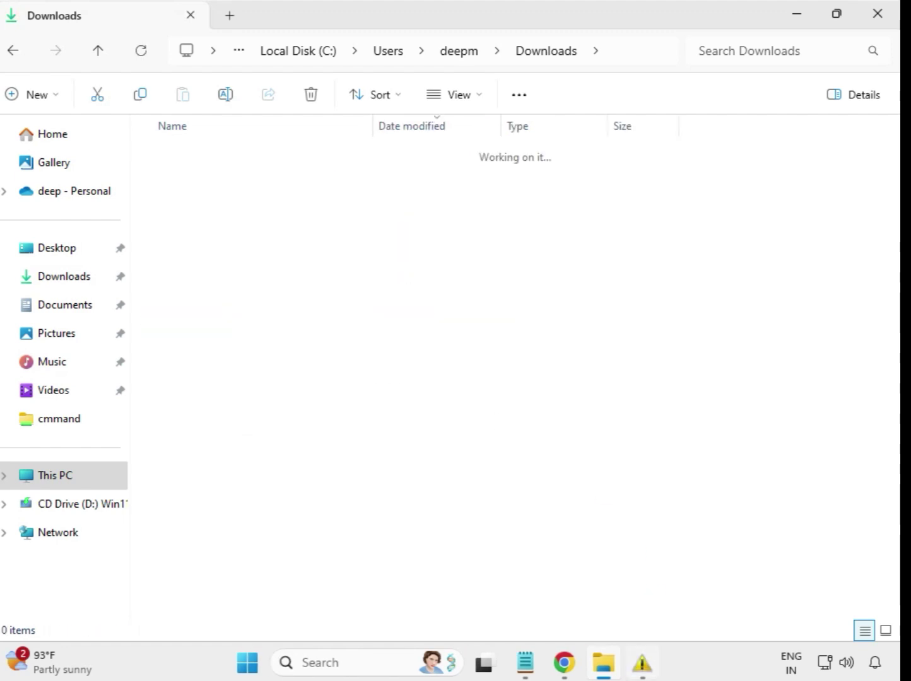
{"action": "left_click", "coordinate": [293, 177]}
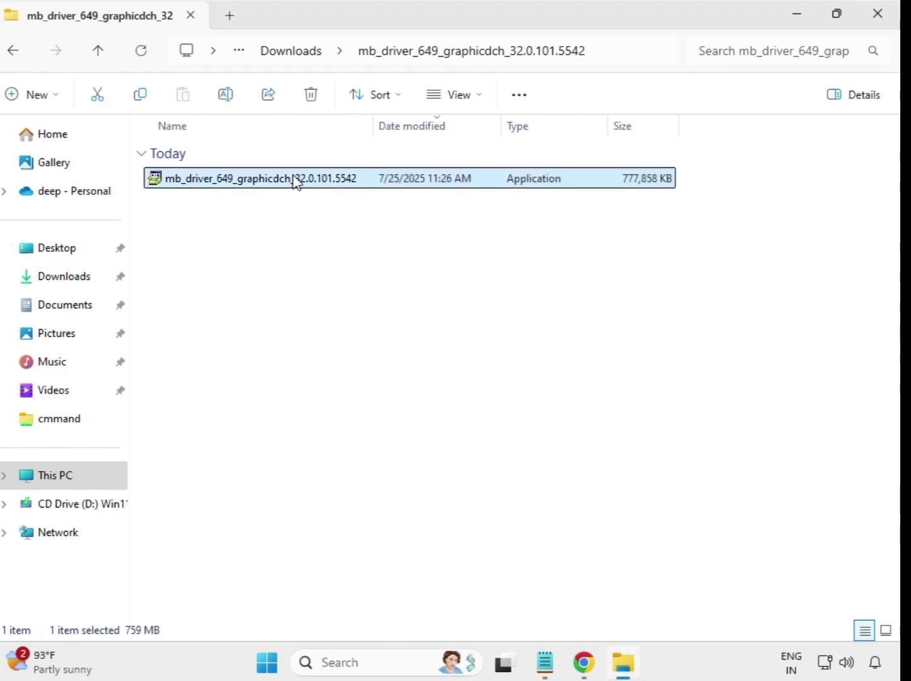
{"action": "right_click", "coordinate": [295, 179]}
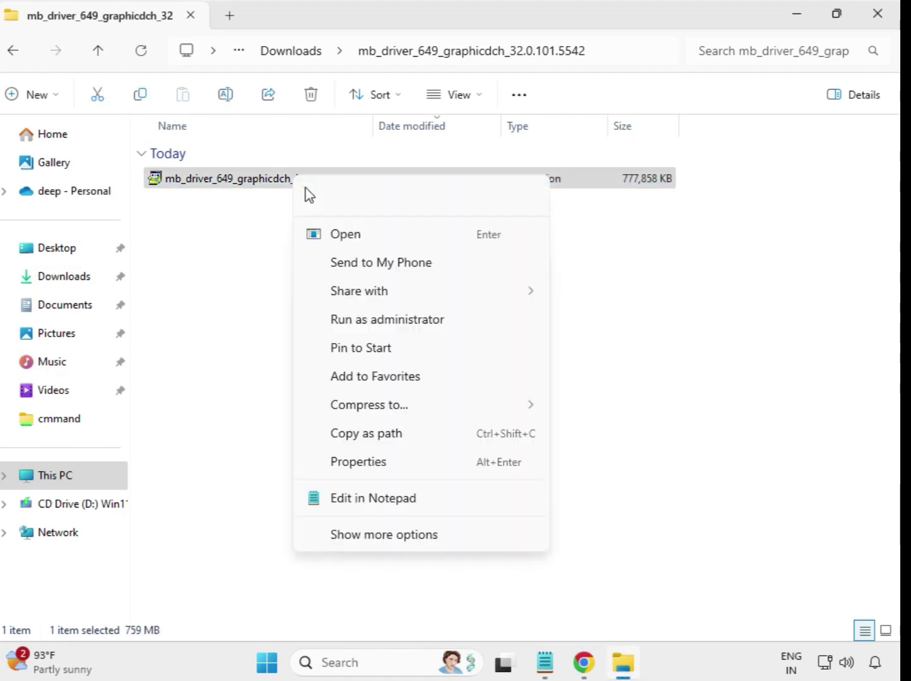
{"action": "left_click", "coordinate": [385, 324]}
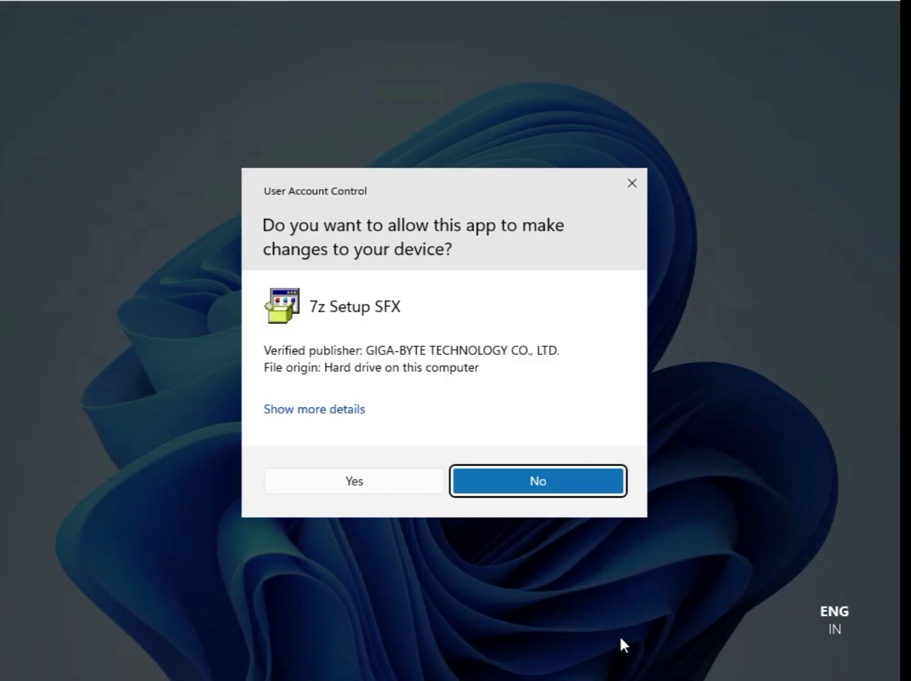
{"action": "left_click", "coordinate": [361, 484]}
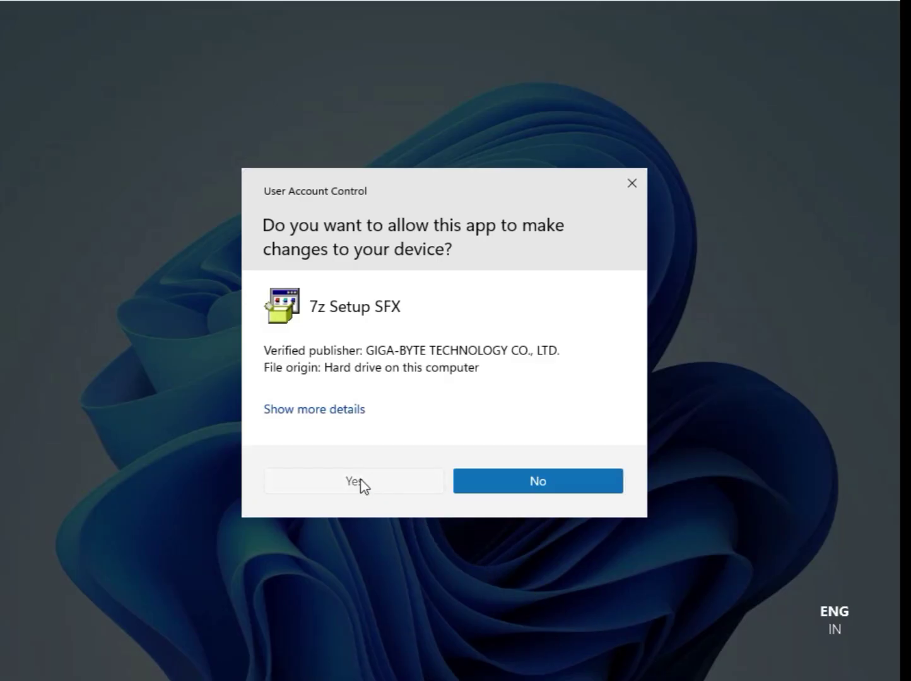